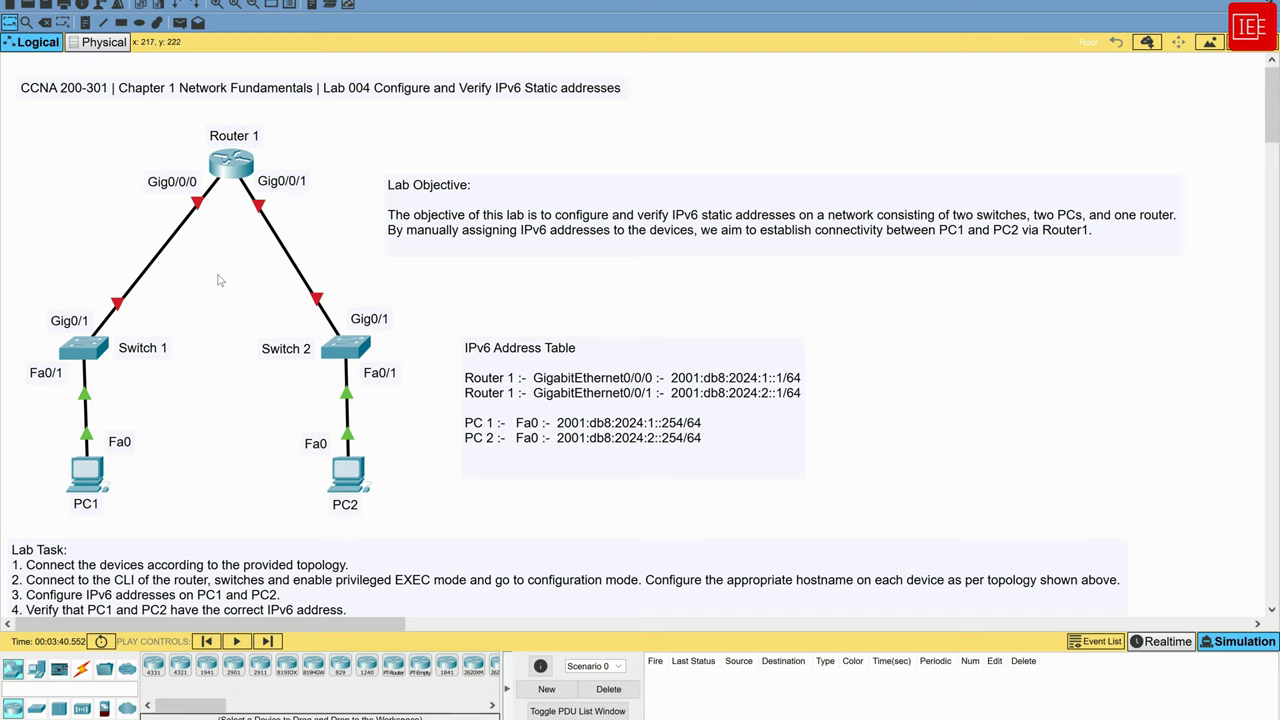
Open Switch 1's command line in an enlarged window and enter privileged EXEC mode.
scroll(217, 281, "down", 3)
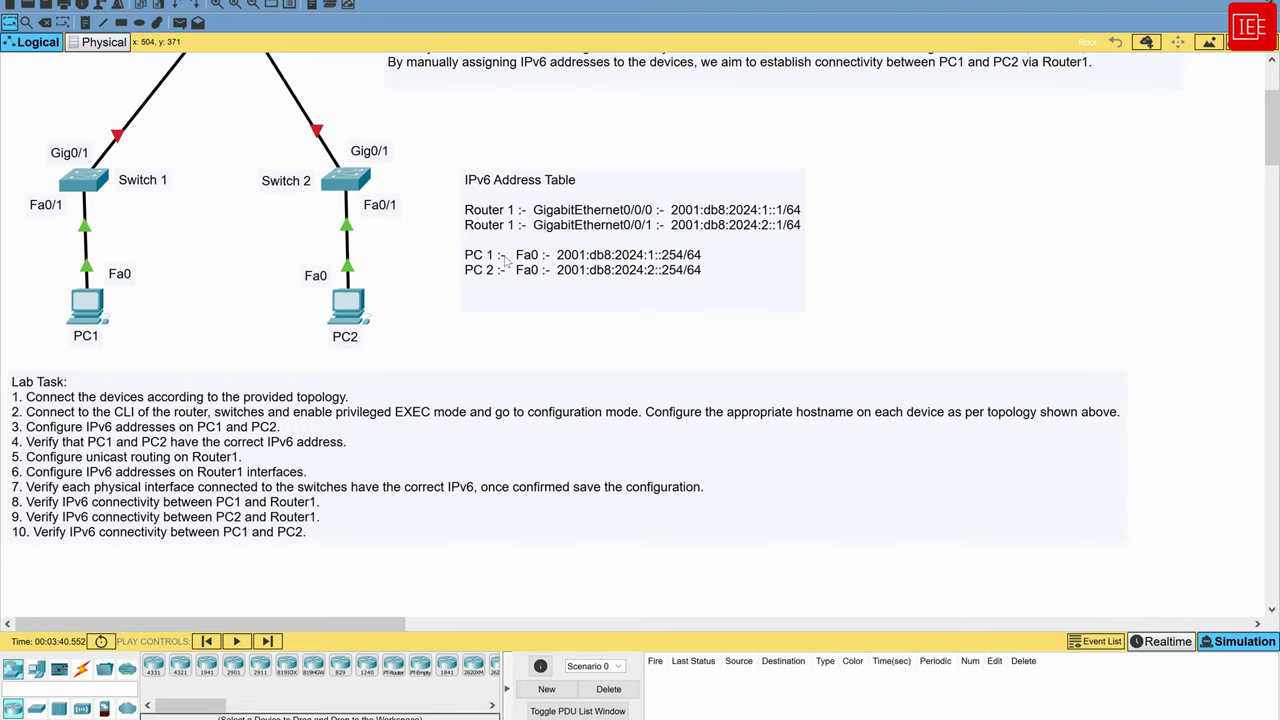
scroll(195, 308, "up", 3)
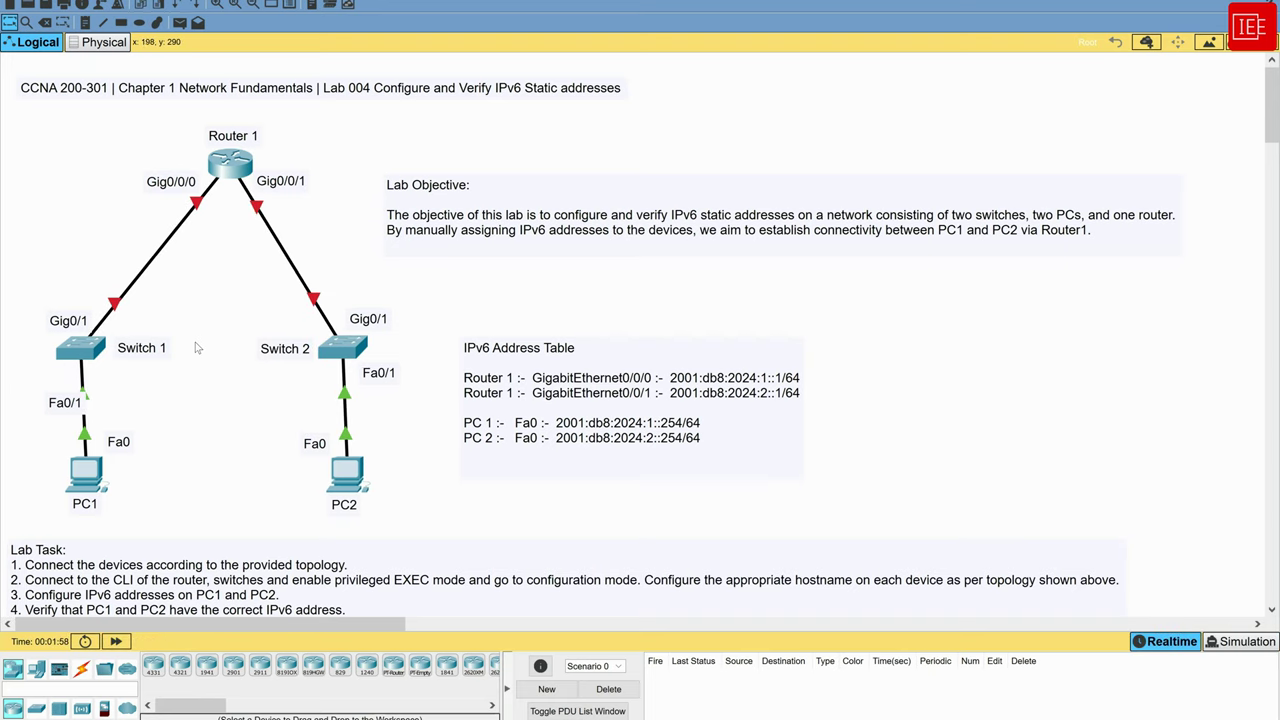
left_click(80, 348)
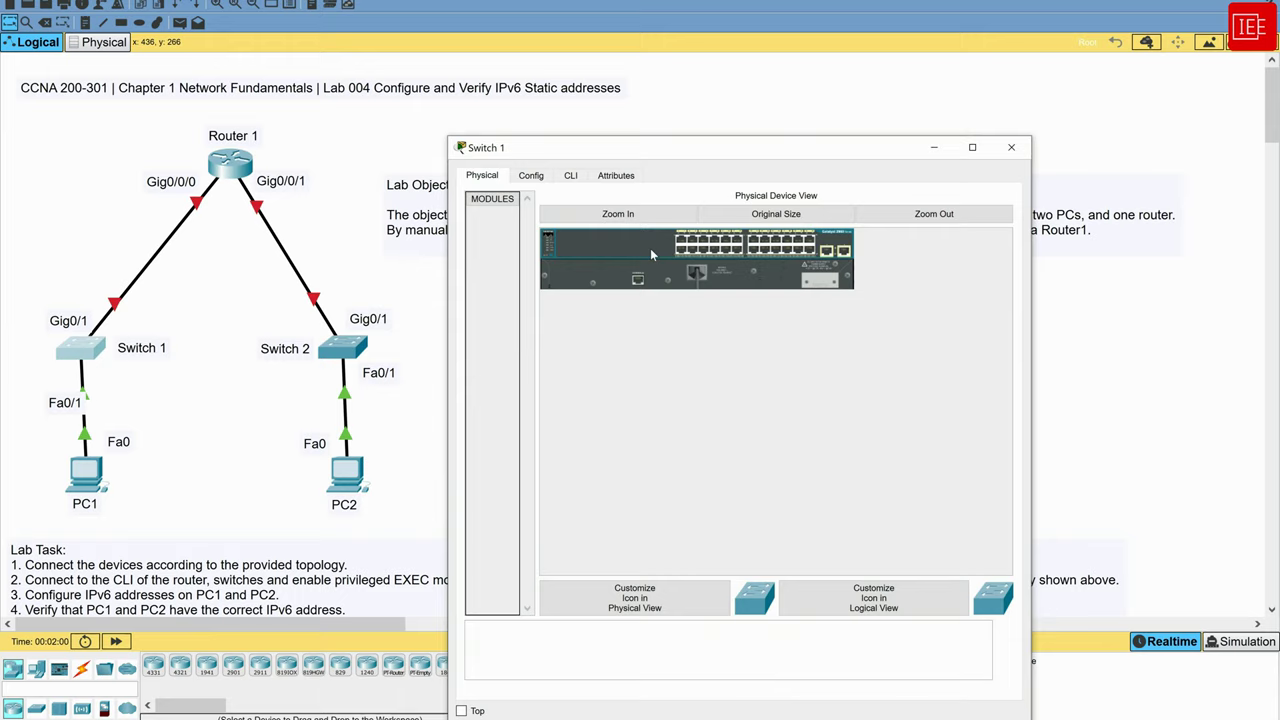
left_click(971, 147)
left_click(118, 2)
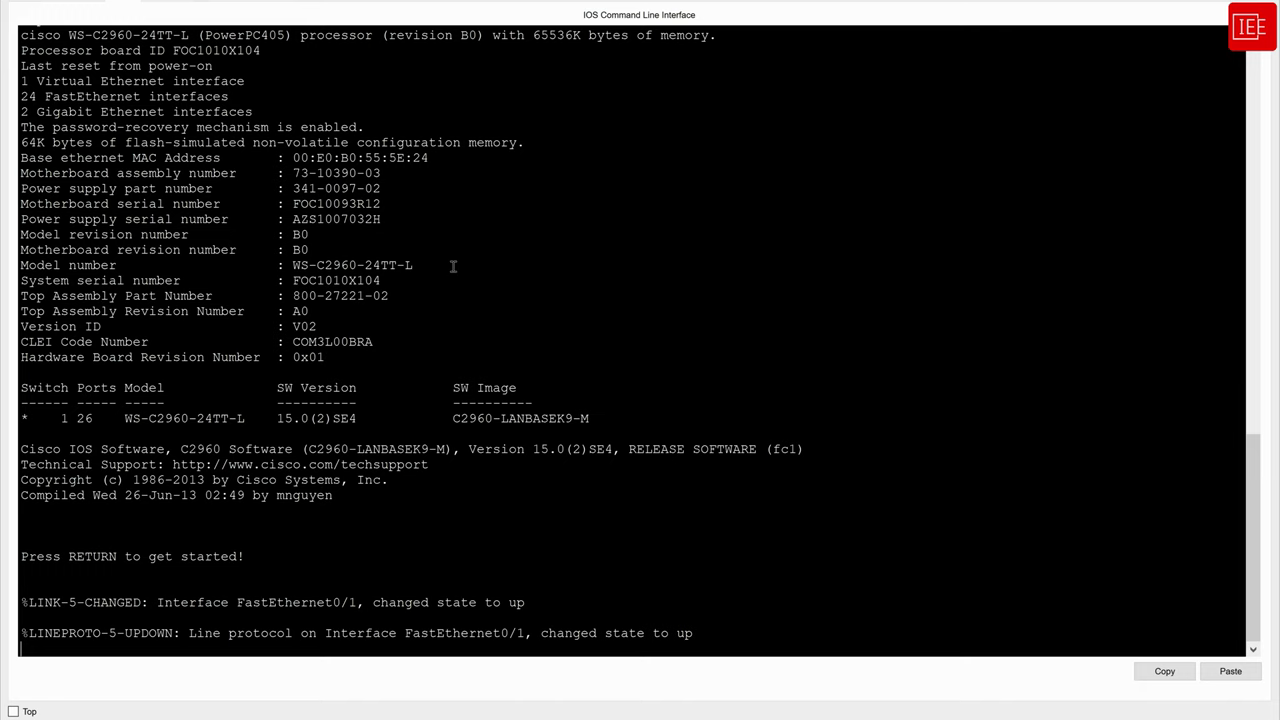
key("Return")
type("en")
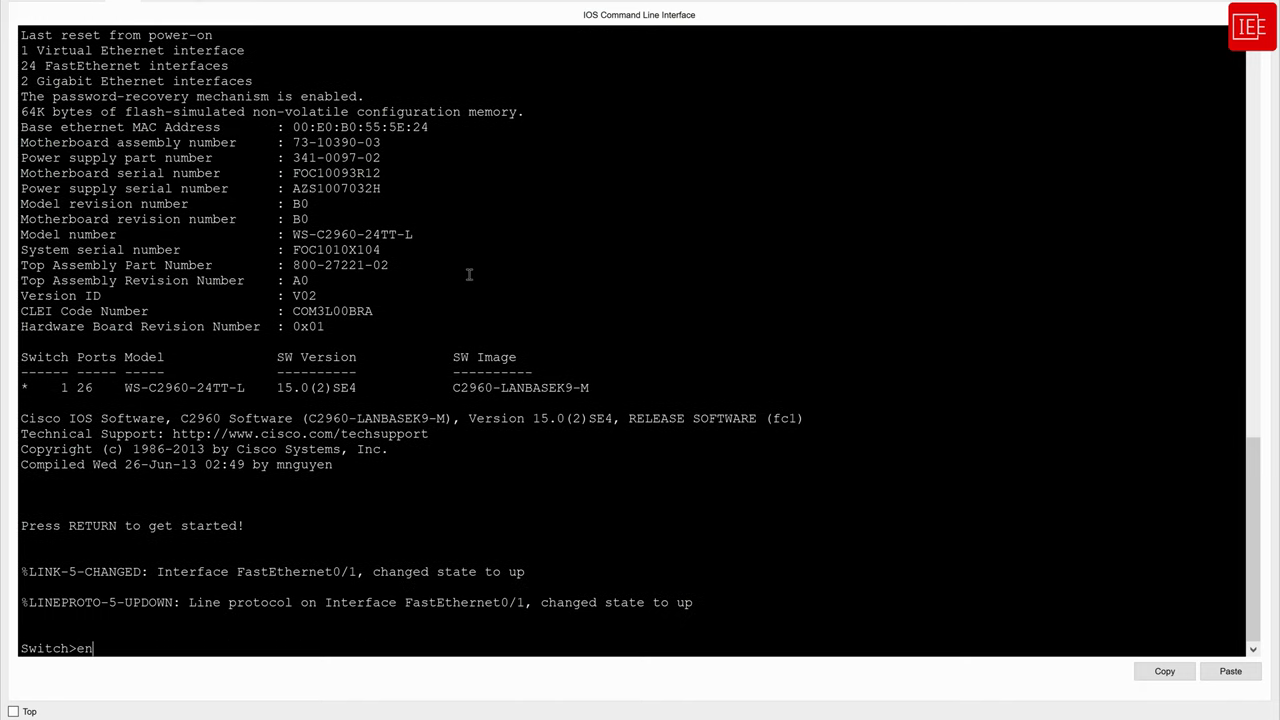
key("Return")
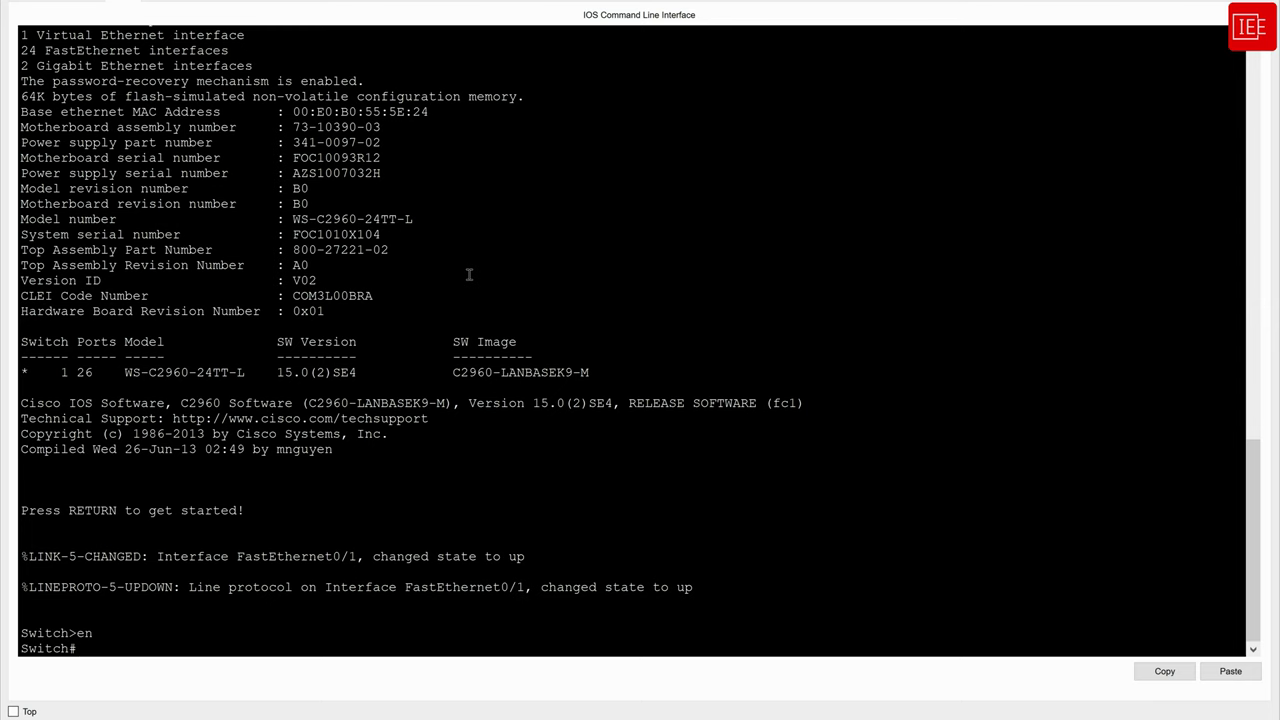
Enter global configuration mode on Switch 1 and set its hostname to Switch1.
type("config")
key("Tab")
type("ter")
key("Tab")
key("Return")
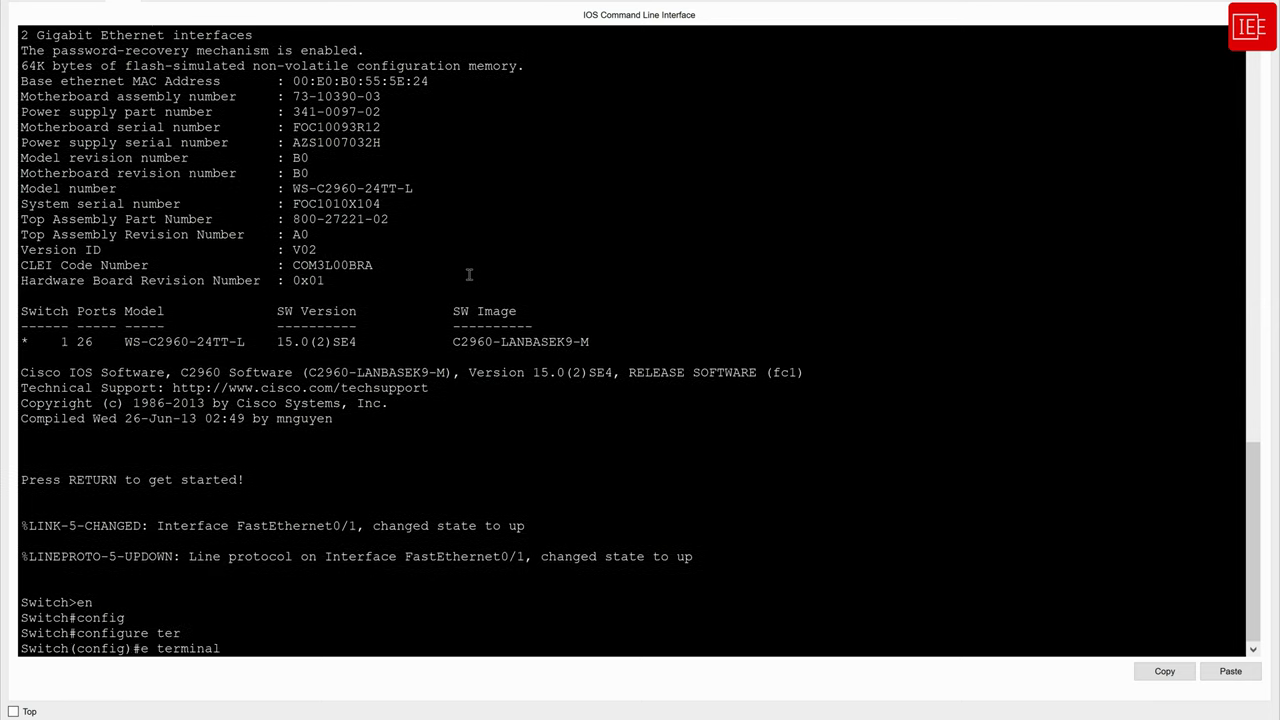
key("Return")
type("host")
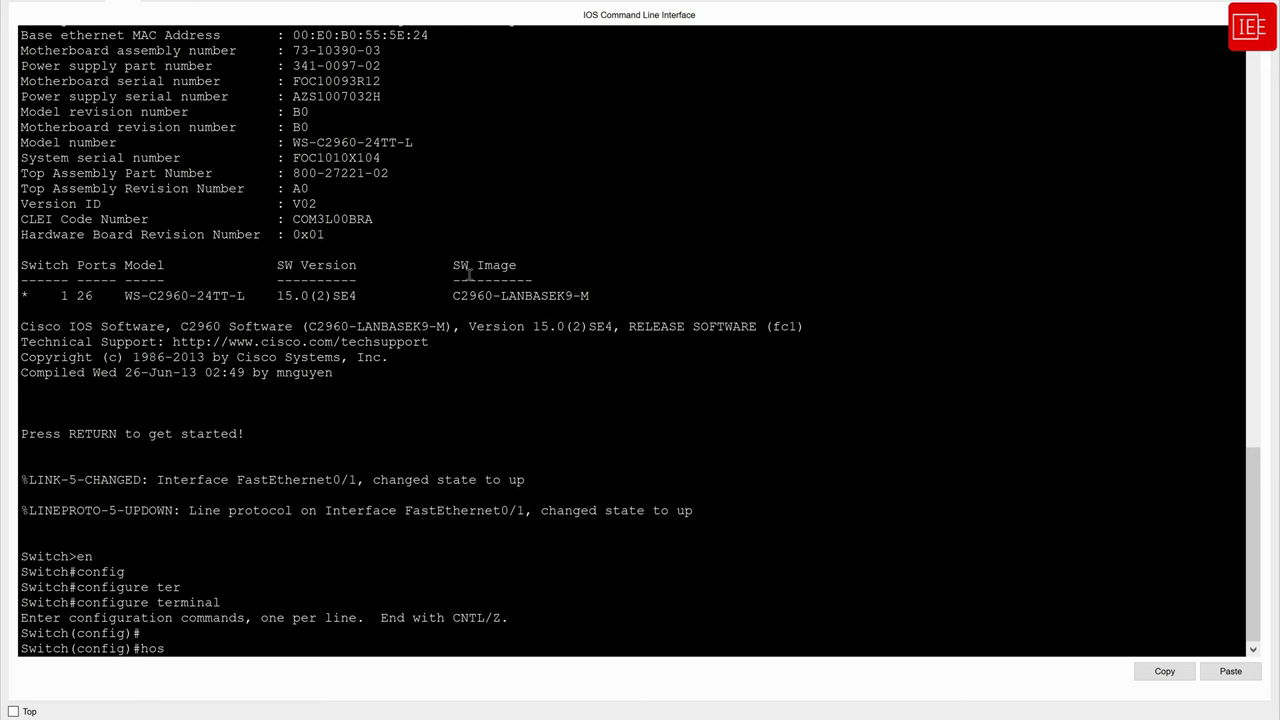
key("Tab")
type("Switch1")
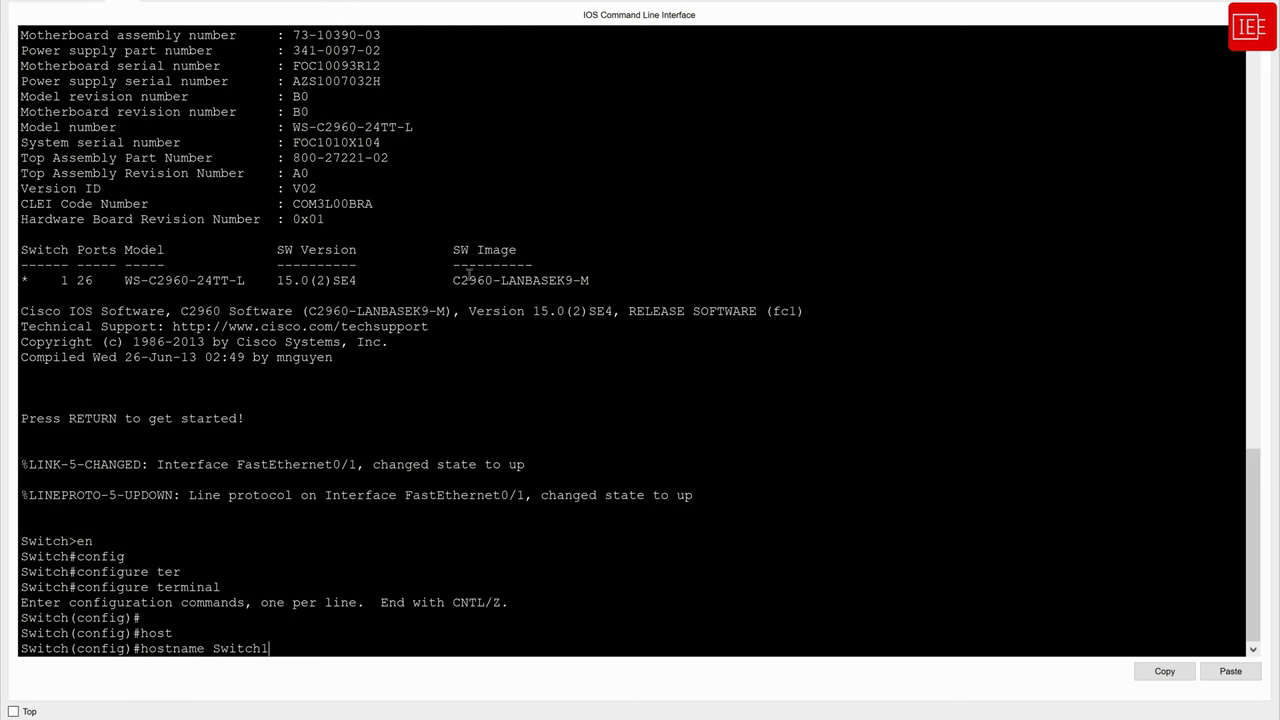
key("Return")
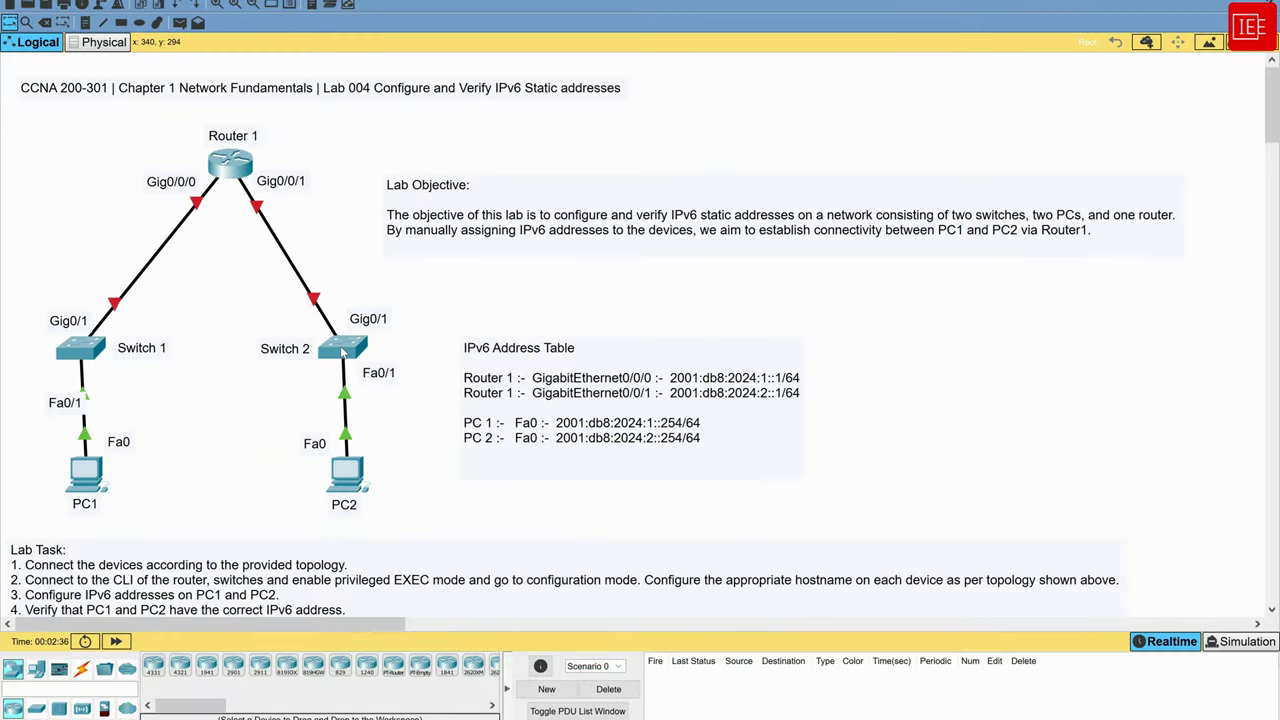
Open Switch 2's command line in an enlarged window and enter privileged EXEC mode.
left_click(342, 347)
left_click(570, 175)
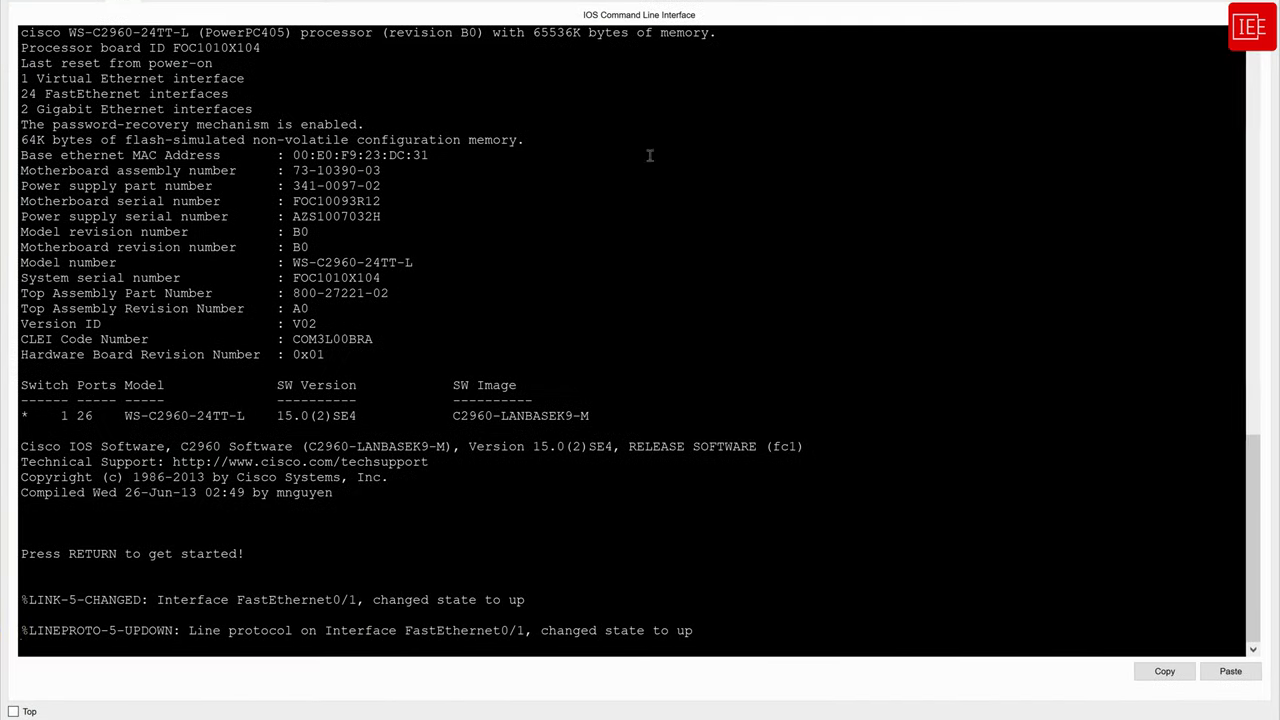
left_click(971, 147)
key("Return")
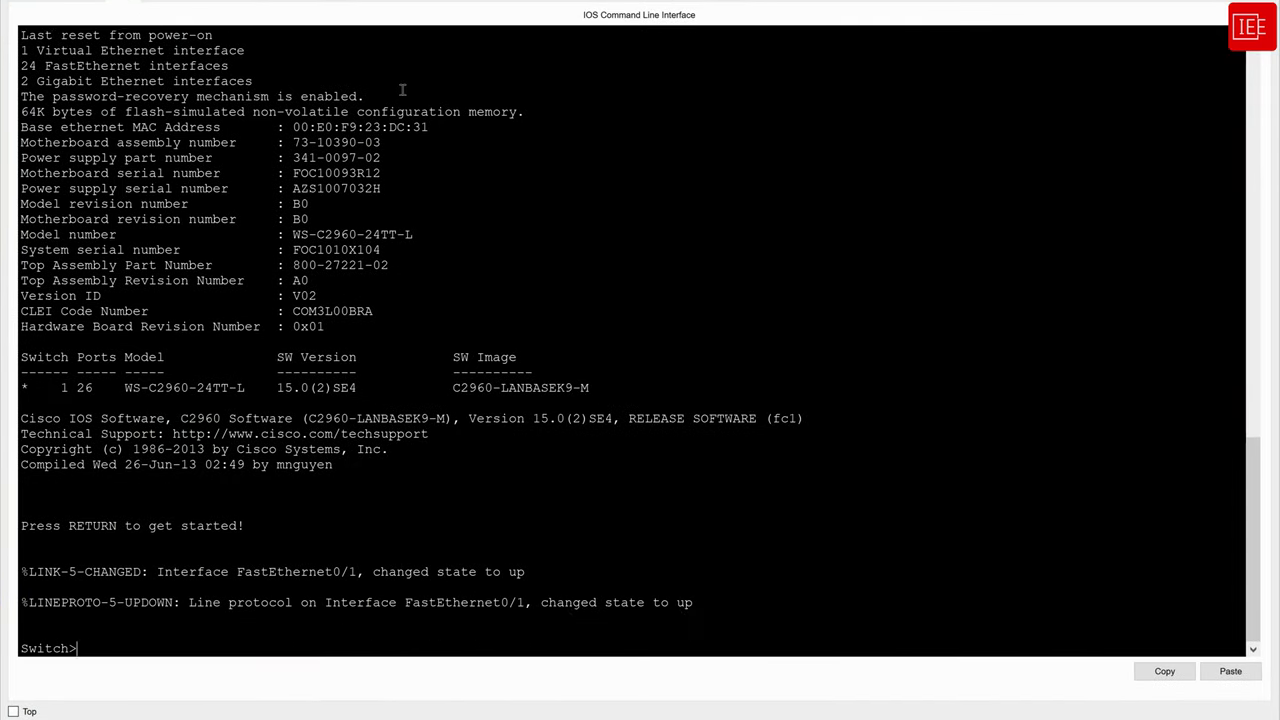
key("Return")
type("en")
key("Return")
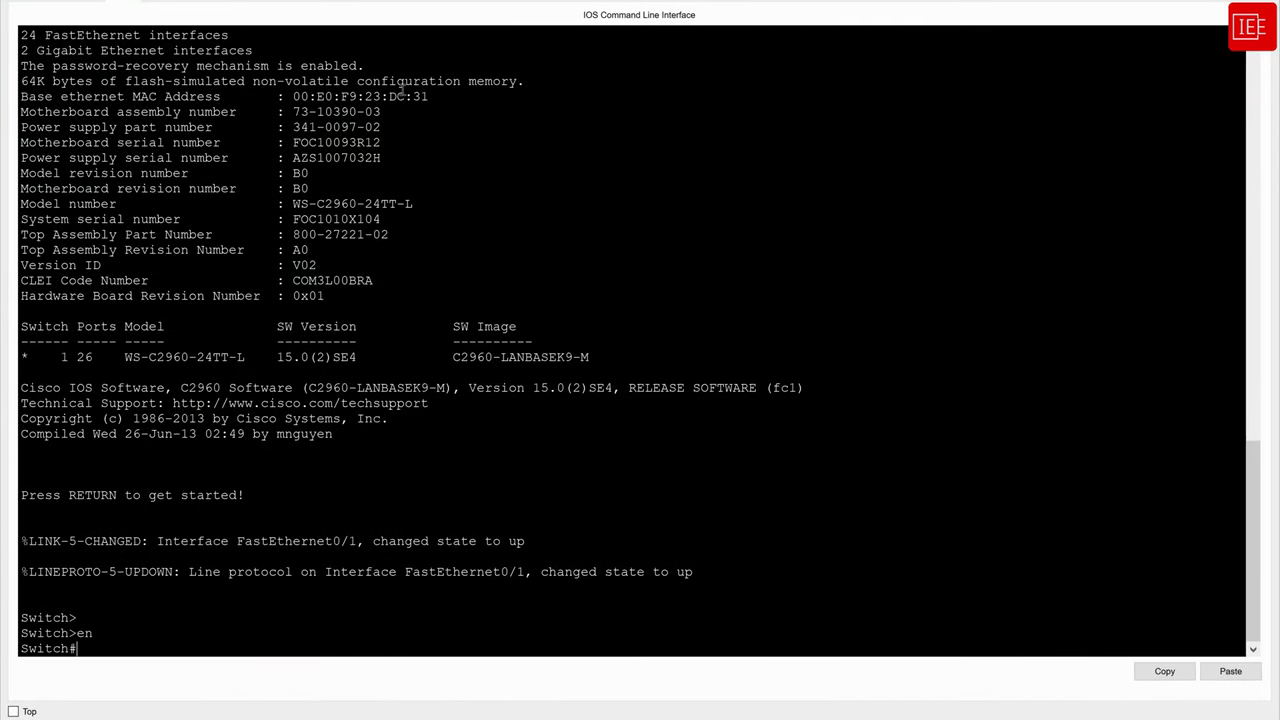
Enter global configuration mode on Switch 2 and set its hostname to Switch2.
type("config")
key("Tab")
type("ter")
key("Tab")
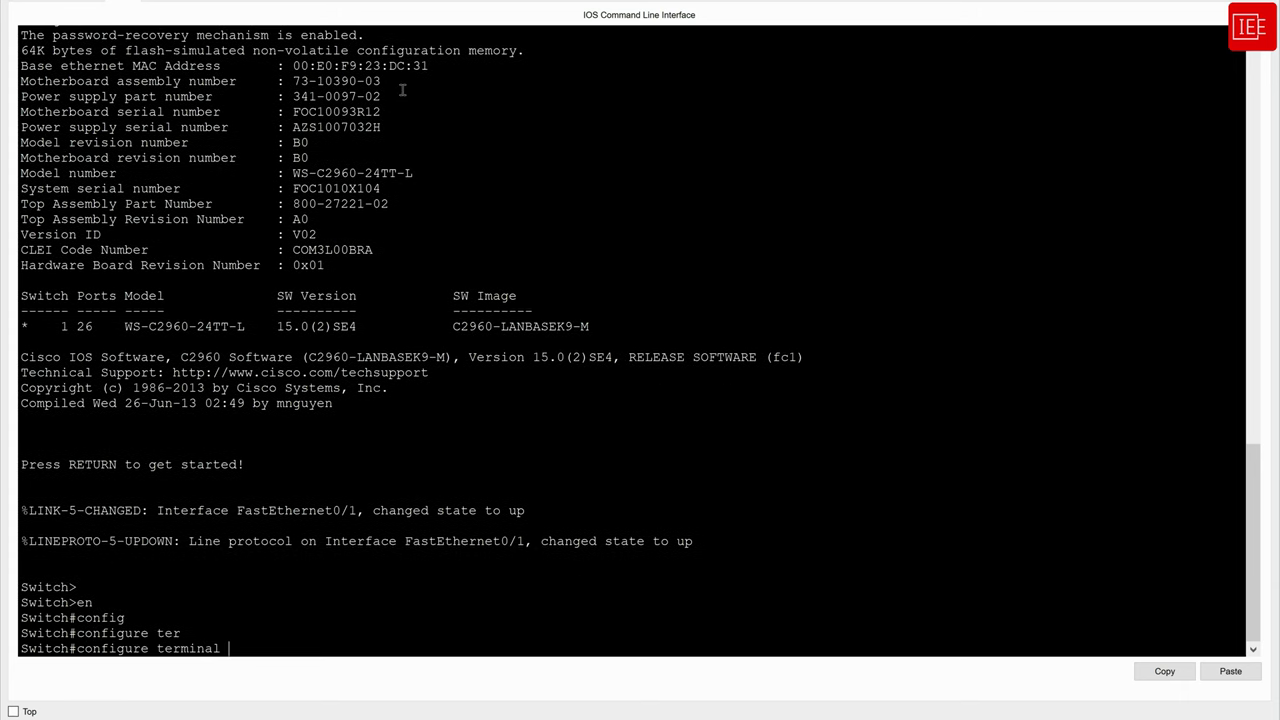
key("Return")
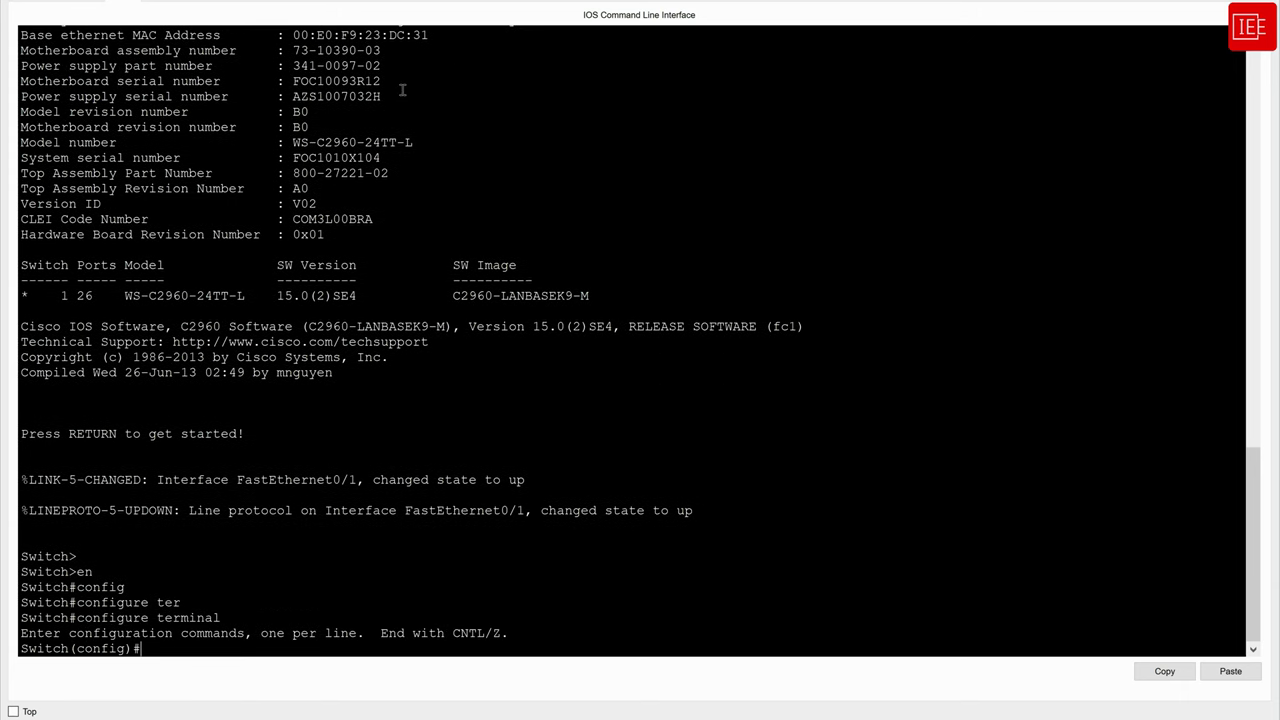
type("host")
key("Tab")
type("Switch2")
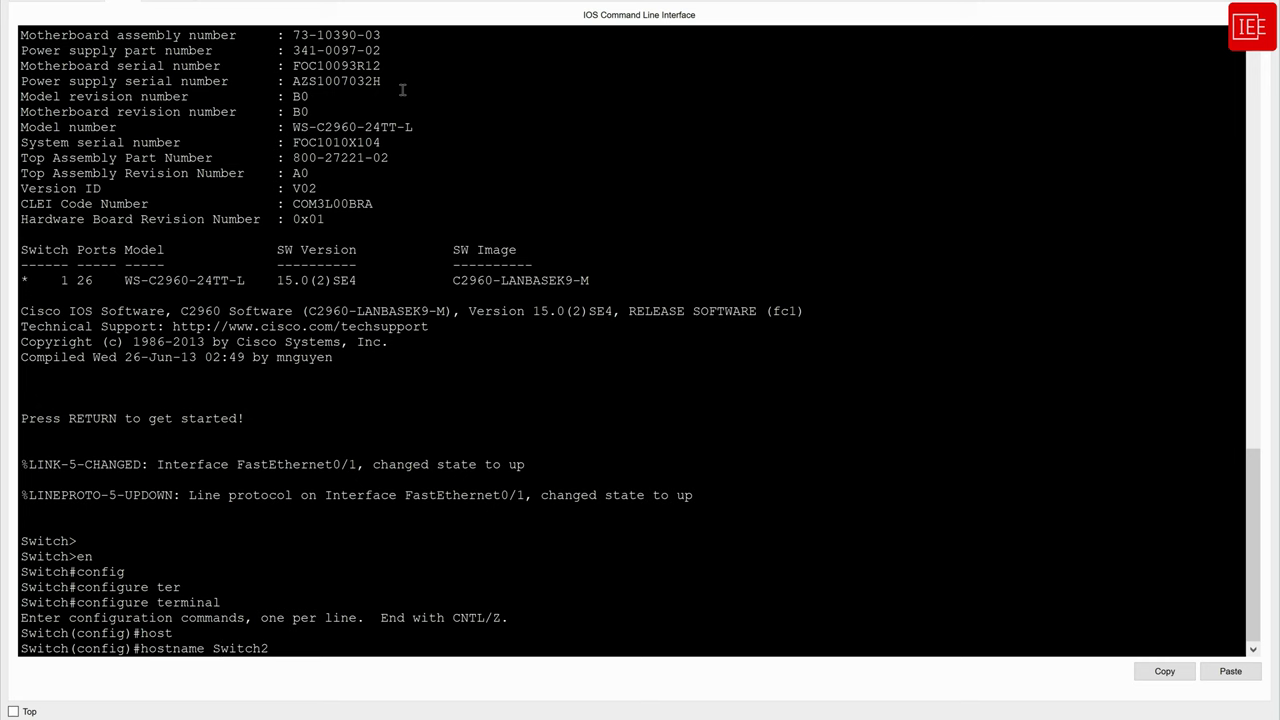
key("Return")
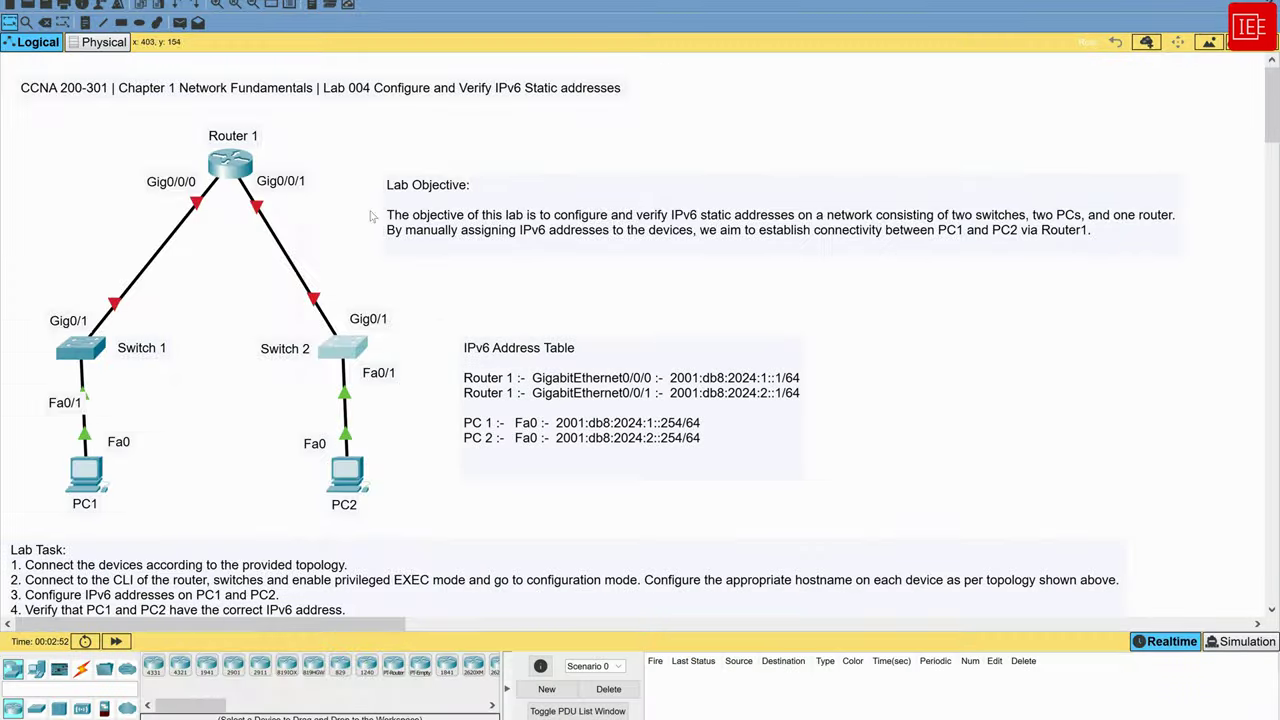
Open Router 1's command line and enter privileged EXEC mode.
left_click(230, 163)
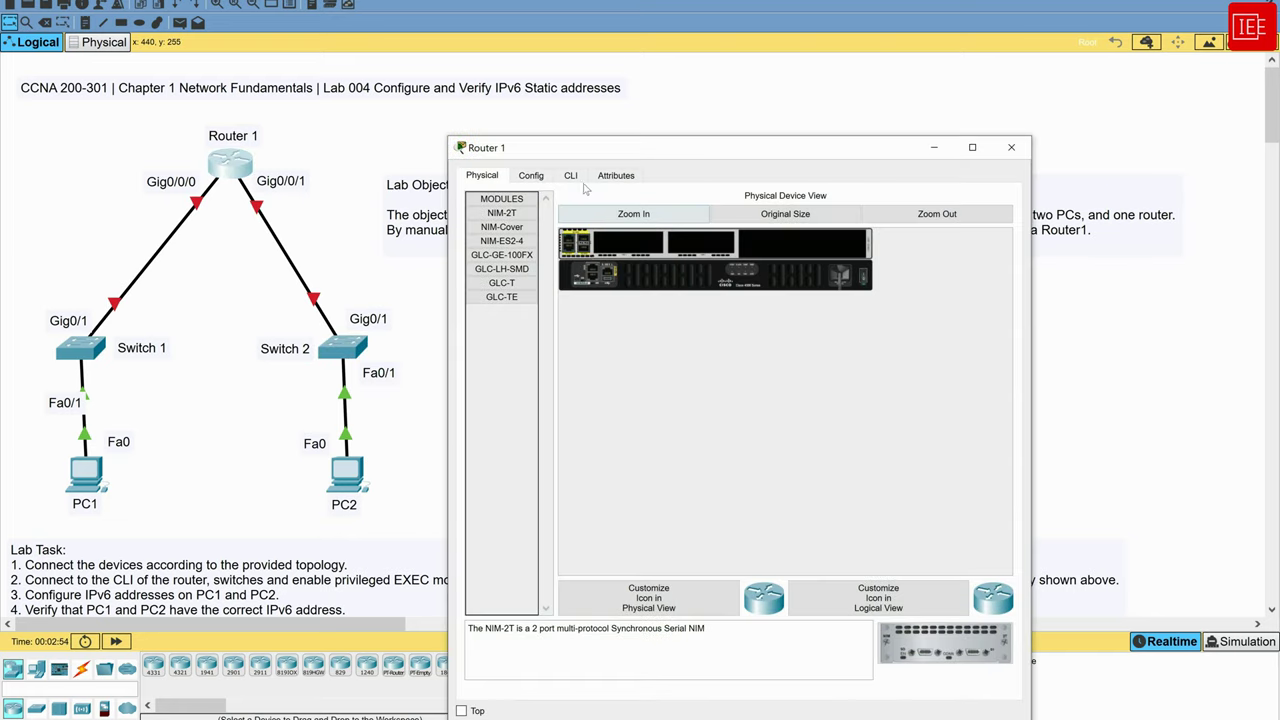
left_click(570, 176)
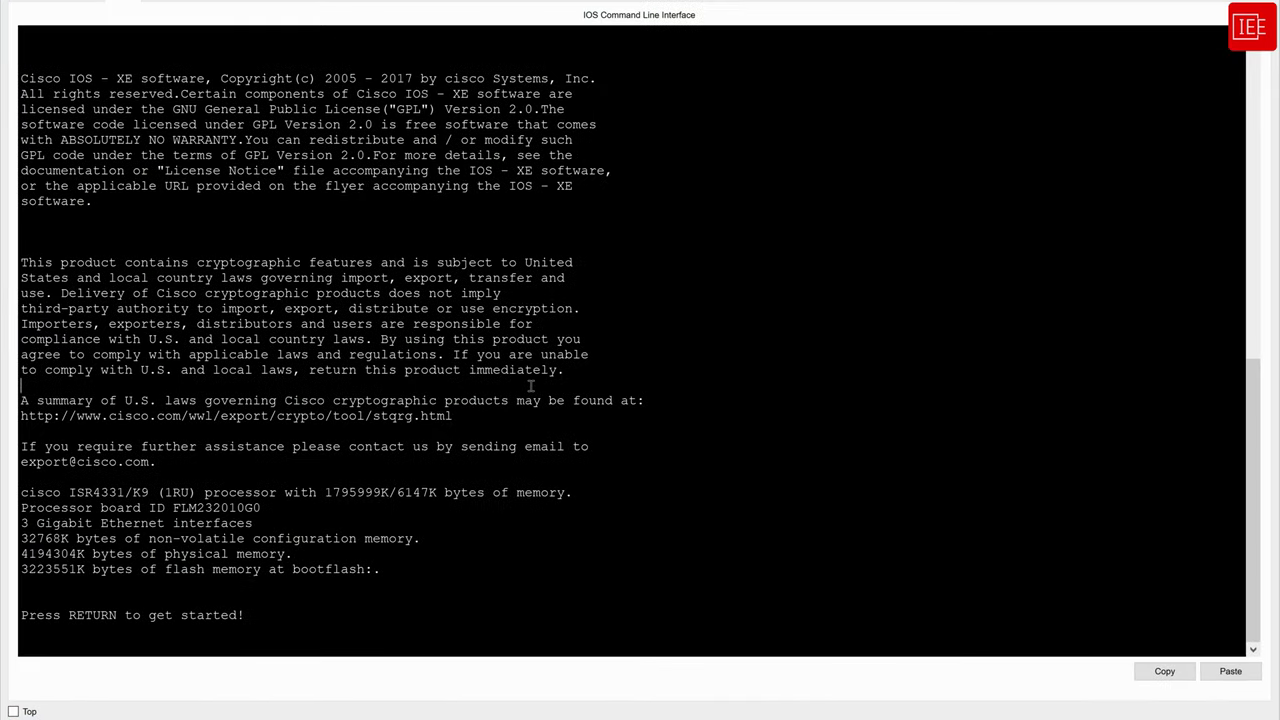
key("Return")
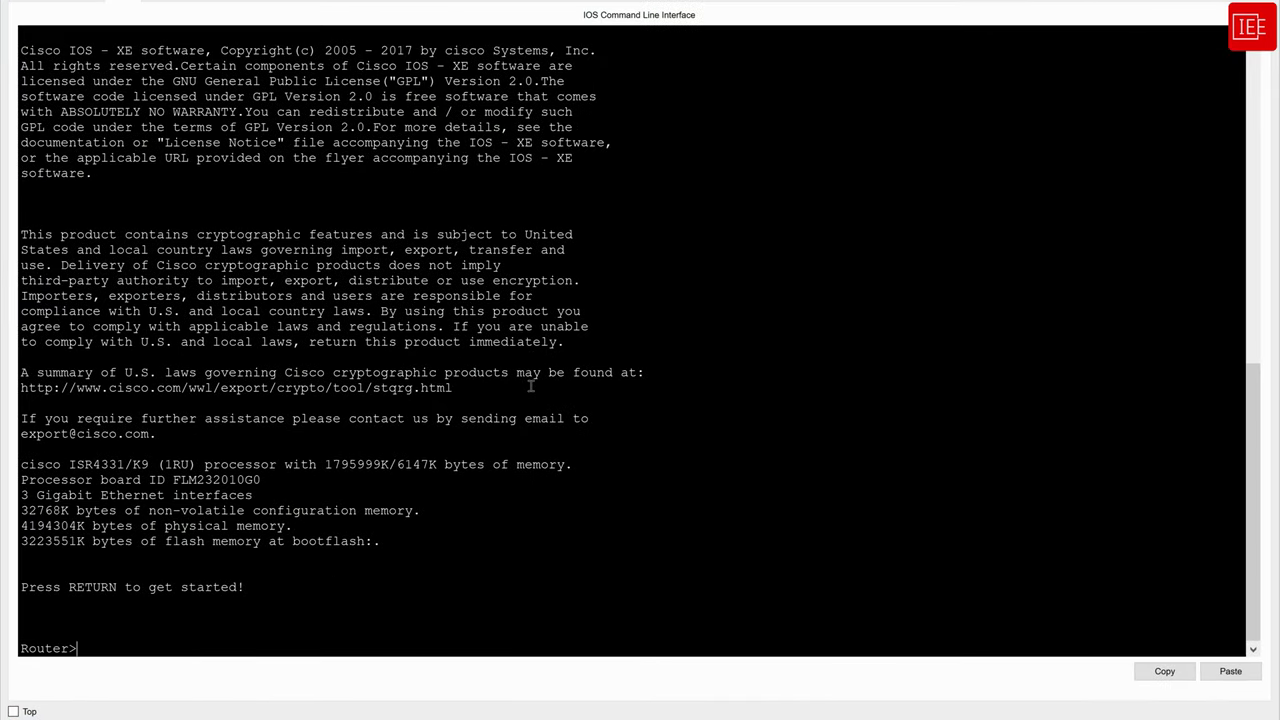
type("en")
key("Return")
Enter global configuration mode on Router 1, set its hostname to Router1, and return to the topology.
type("config")
key("Tab")
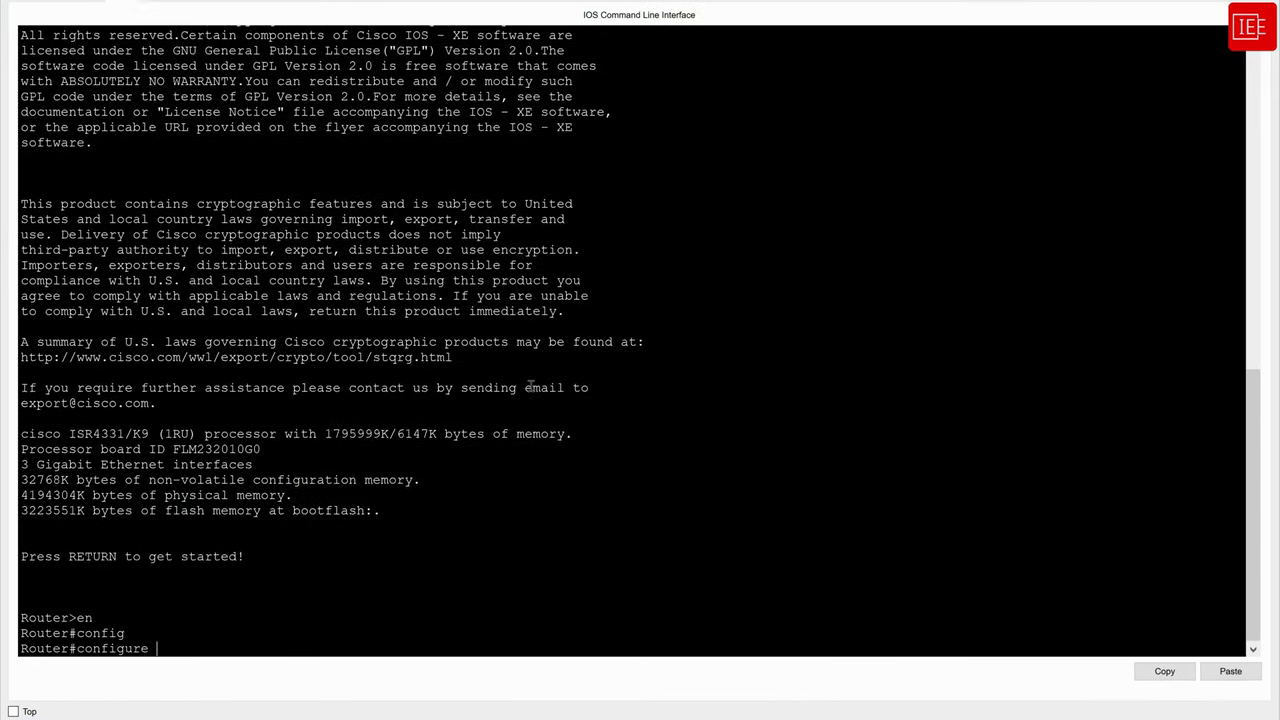
type("ter")
key("Tab")
key("Return")
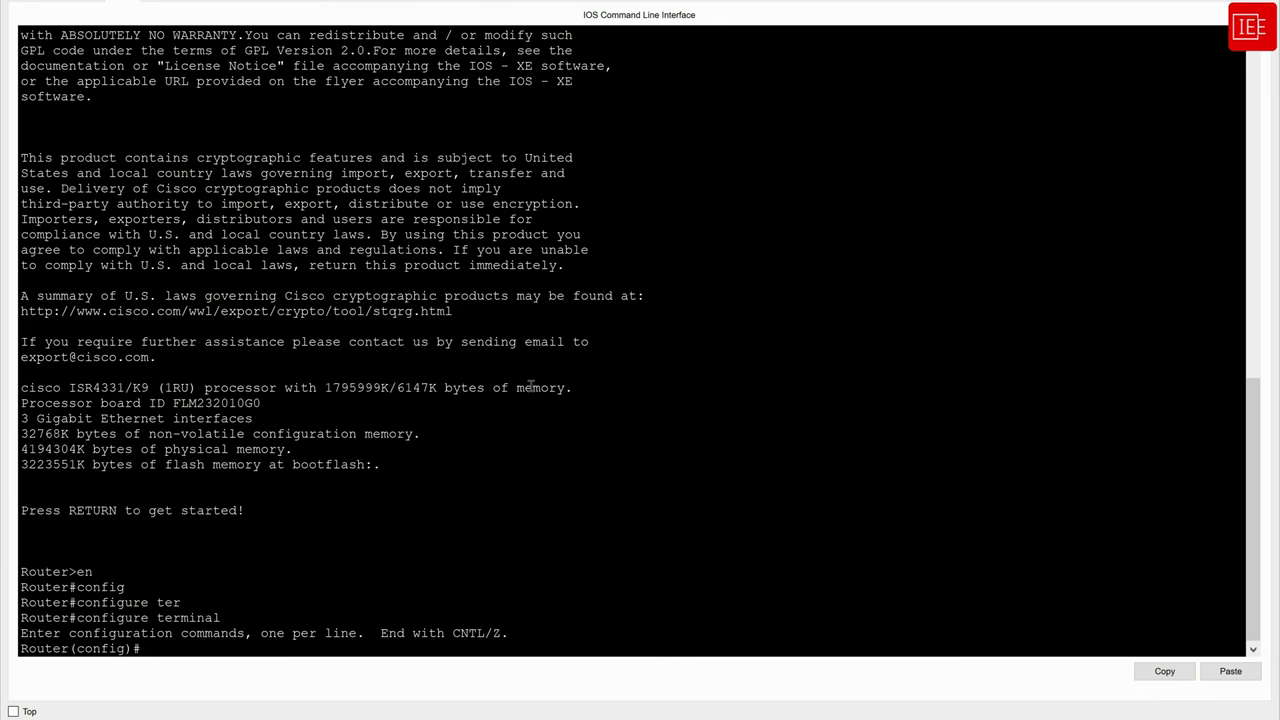
type("host")
key("Tab")
type("Router1")
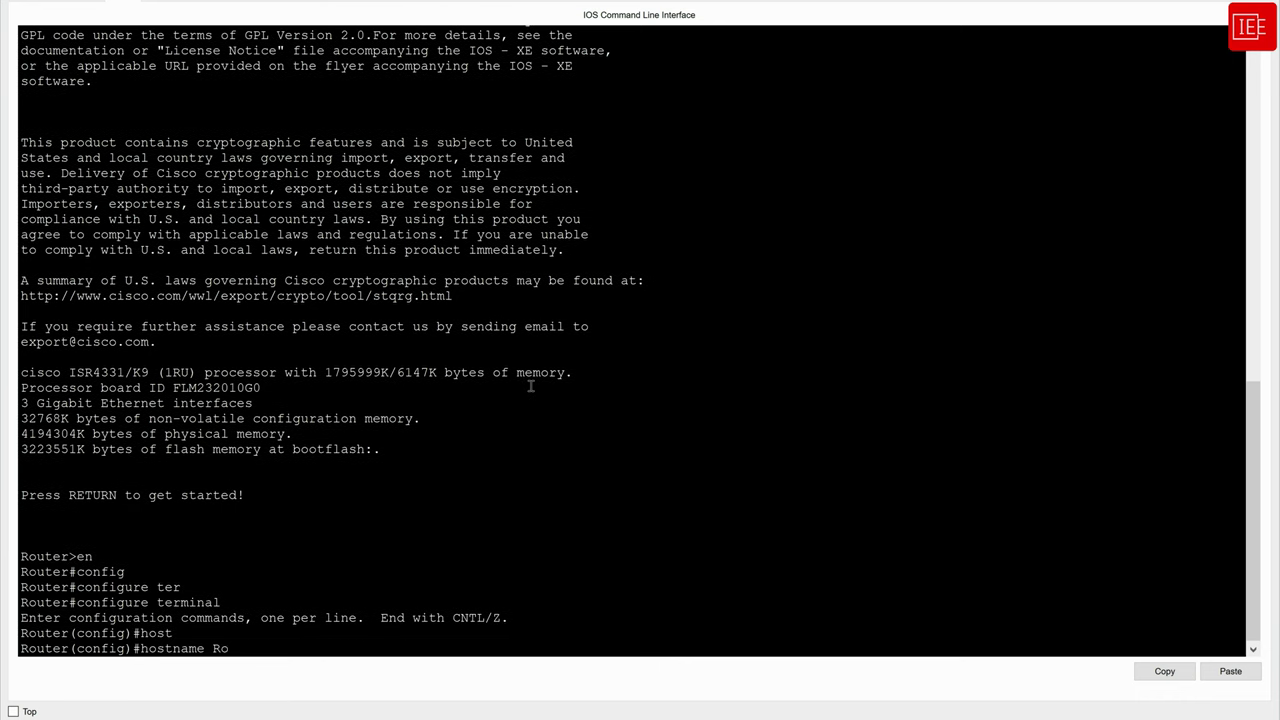
key("Return")
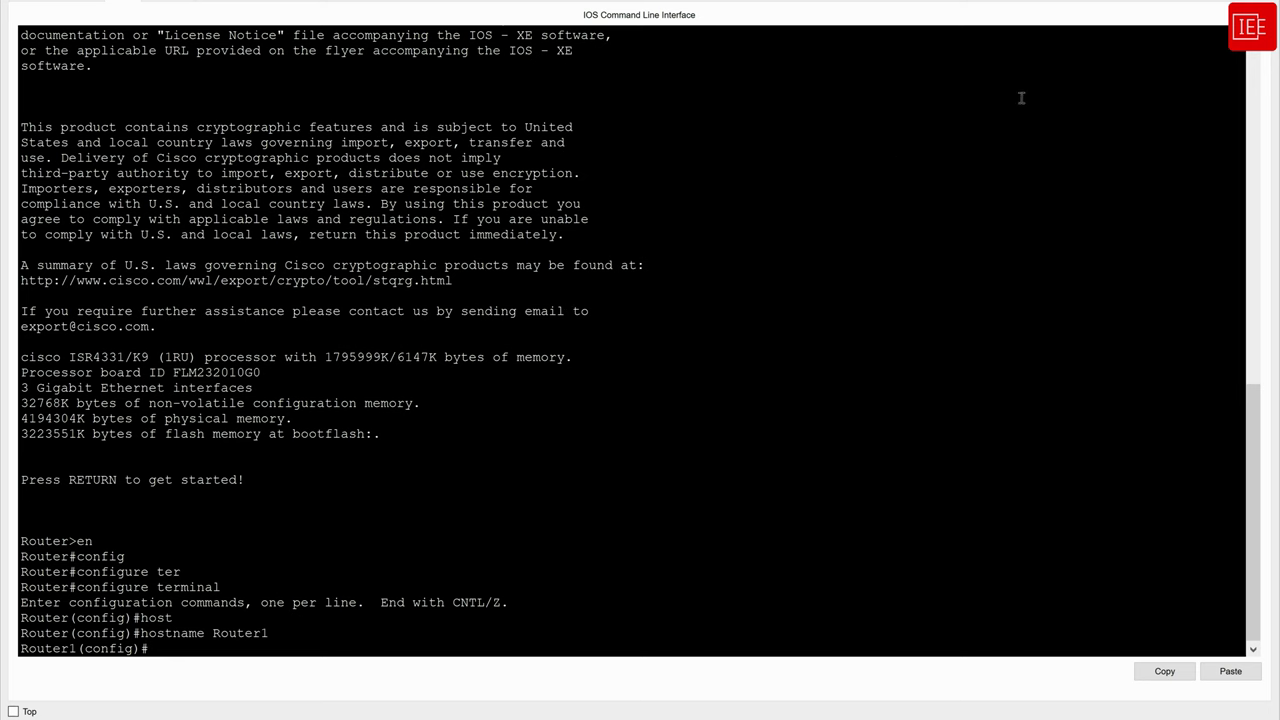
left_click(1140, 23)
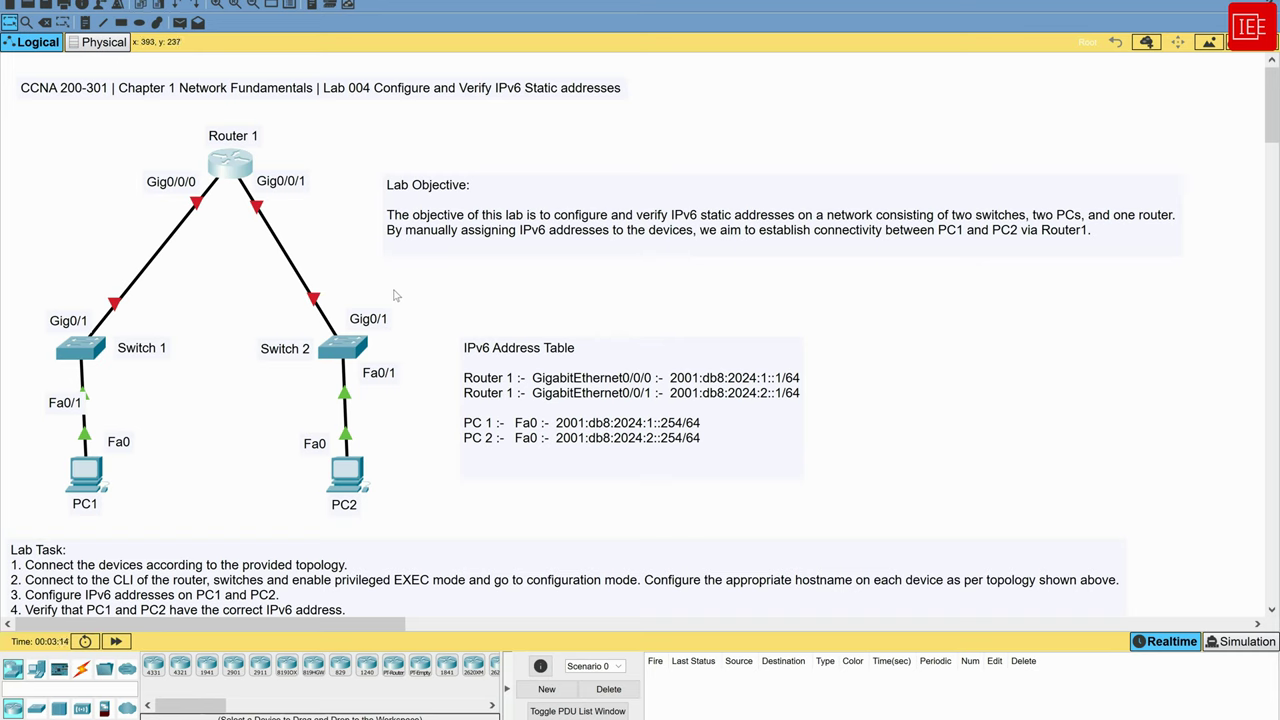
Open PC1's IP Configuration settings in a maximized window.
left_click(90, 470)
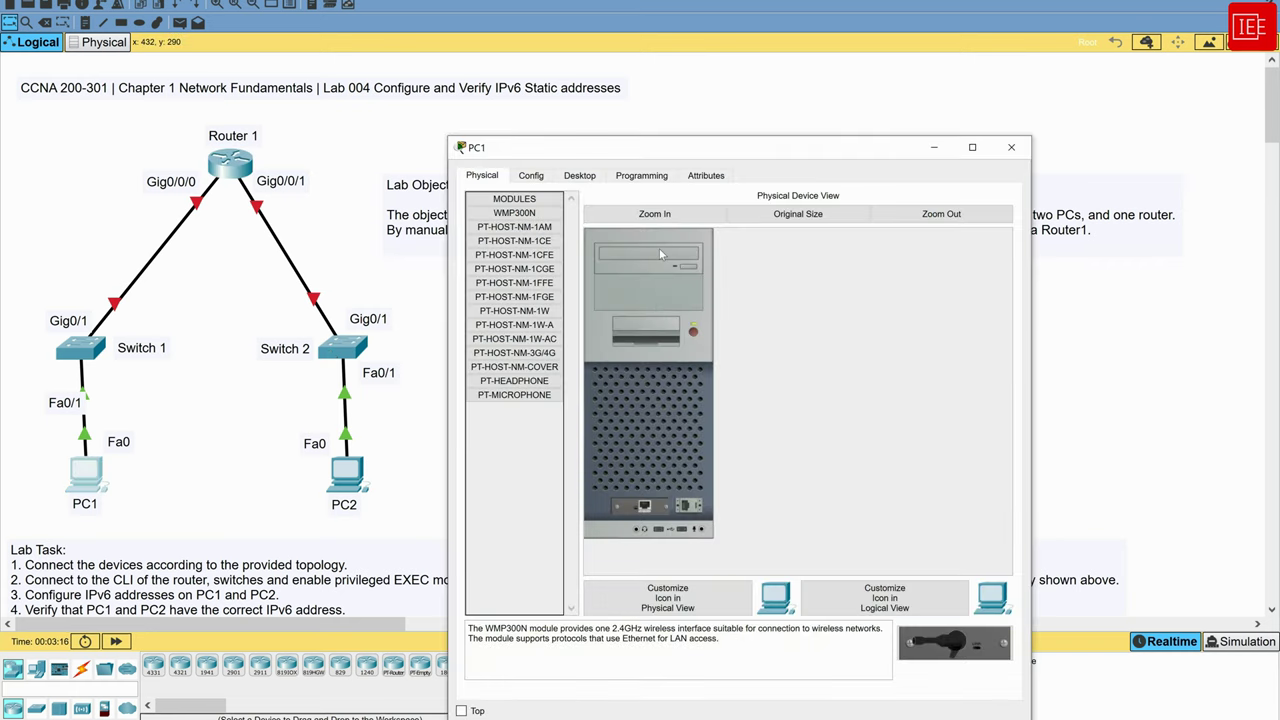
left_click(580, 176)
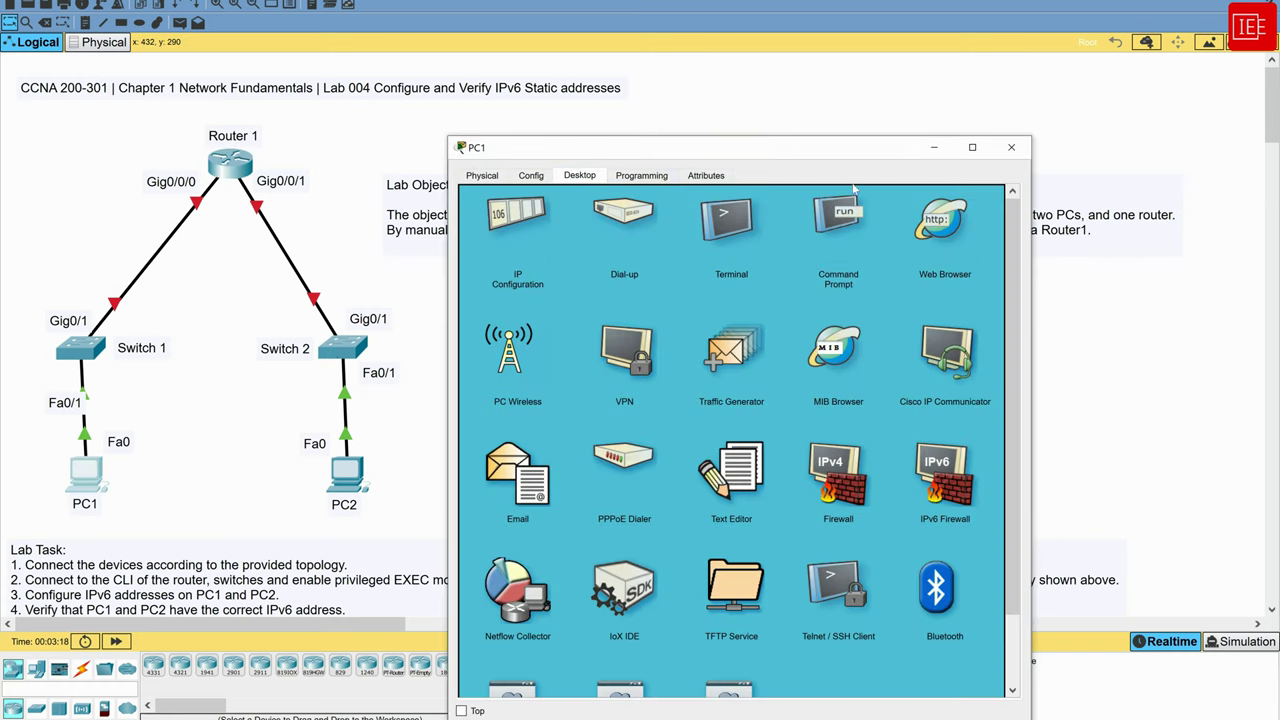
left_click(515, 226)
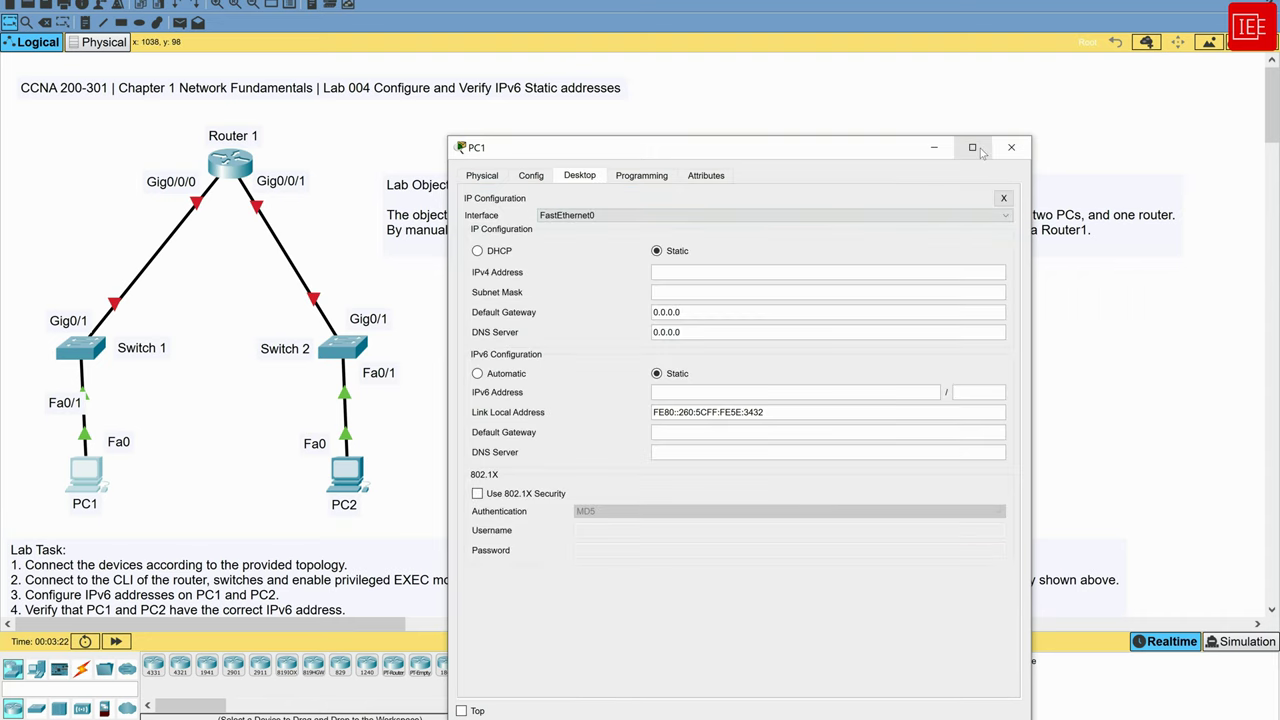
left_click(972, 148)
Set PC1's static IPv6 address to 2001:db8:2024:1::254 with prefix length 64.
left_click(440, 214)
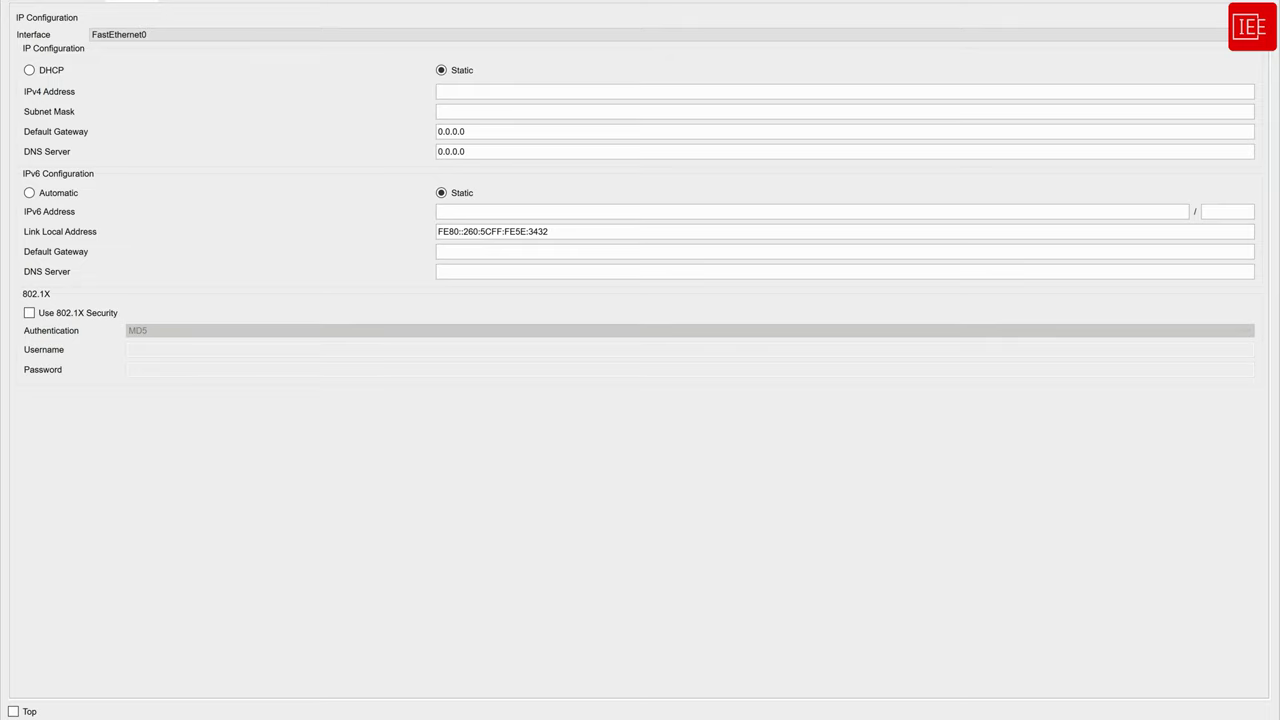
left_click(467, 211)
type("2001:db8:2024:1::254")
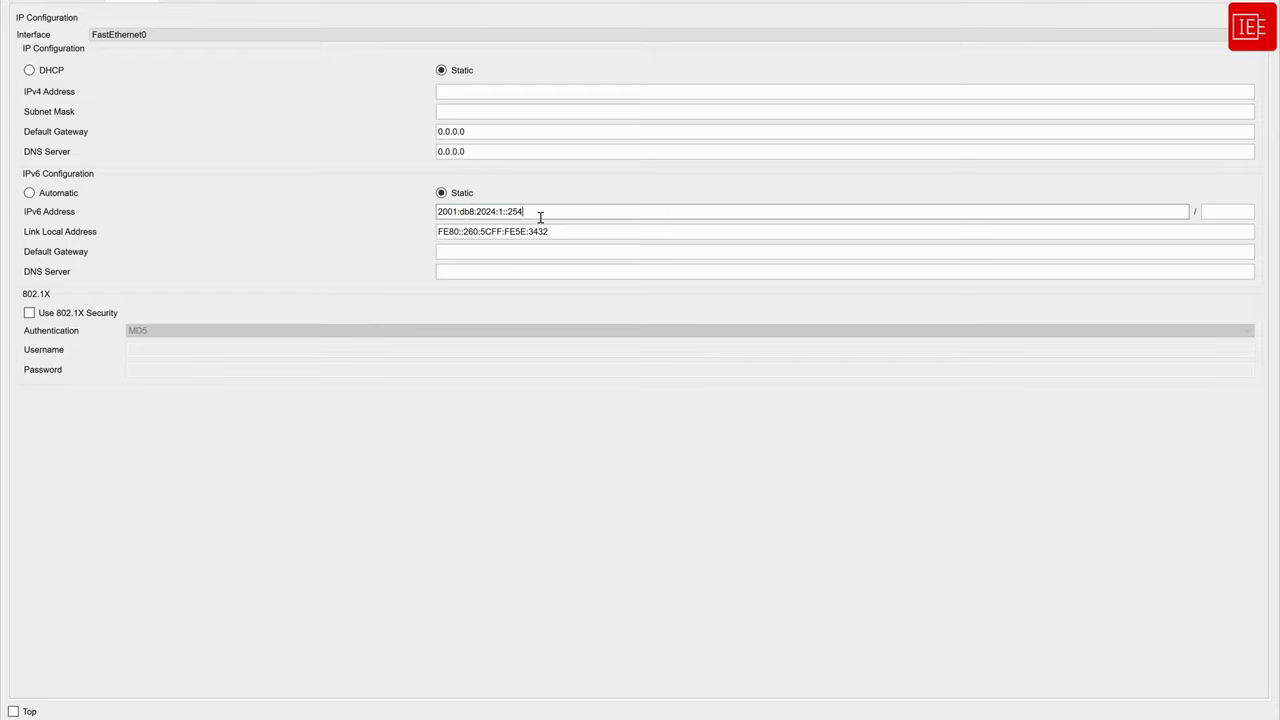
left_click(1208, 211)
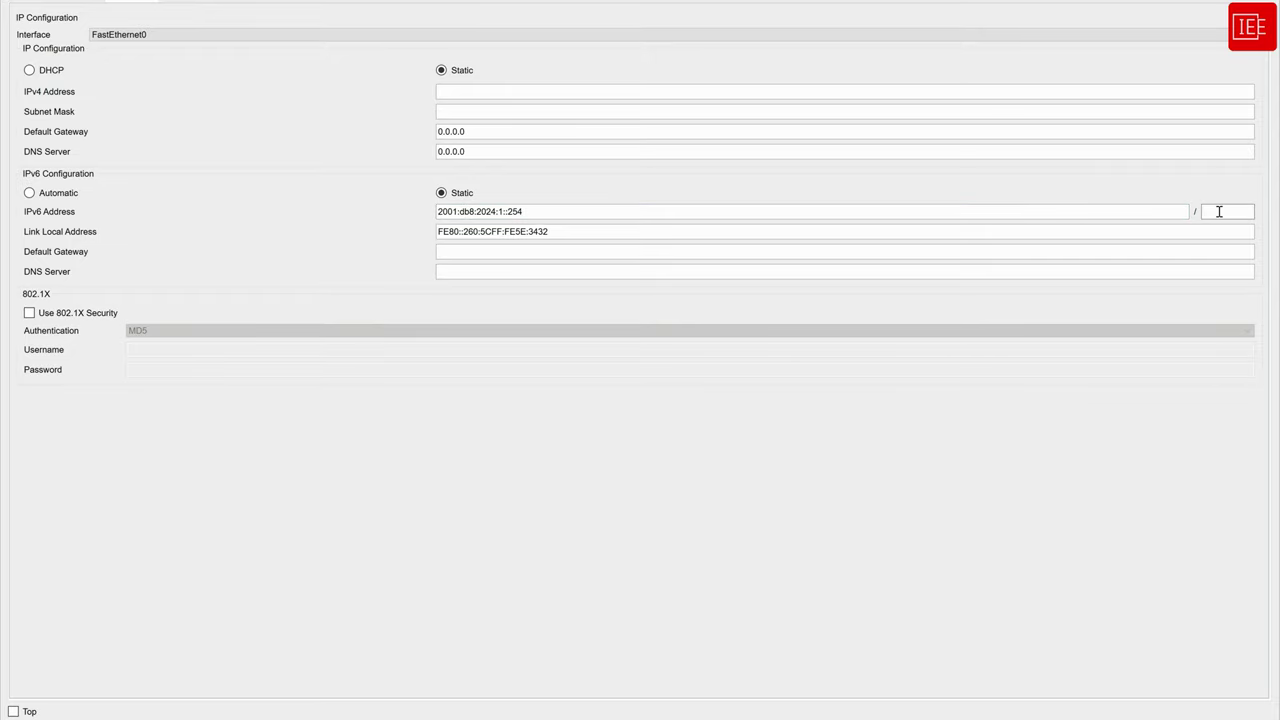
type("64")
Set PC1's IPv6 default gateway to 2001:db8:2024:1::1 and close the IP configuration.
left_click(458, 268)
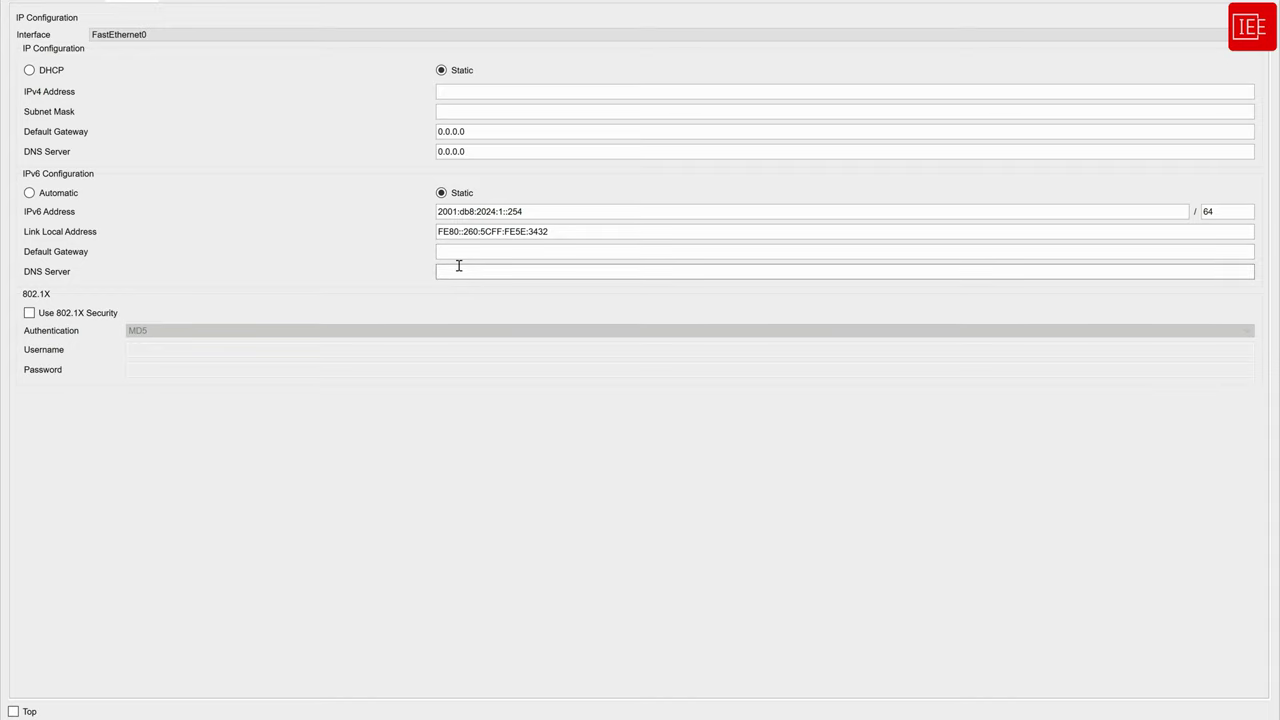
left_click(457, 251)
type("2001:db8:2024:1::1")
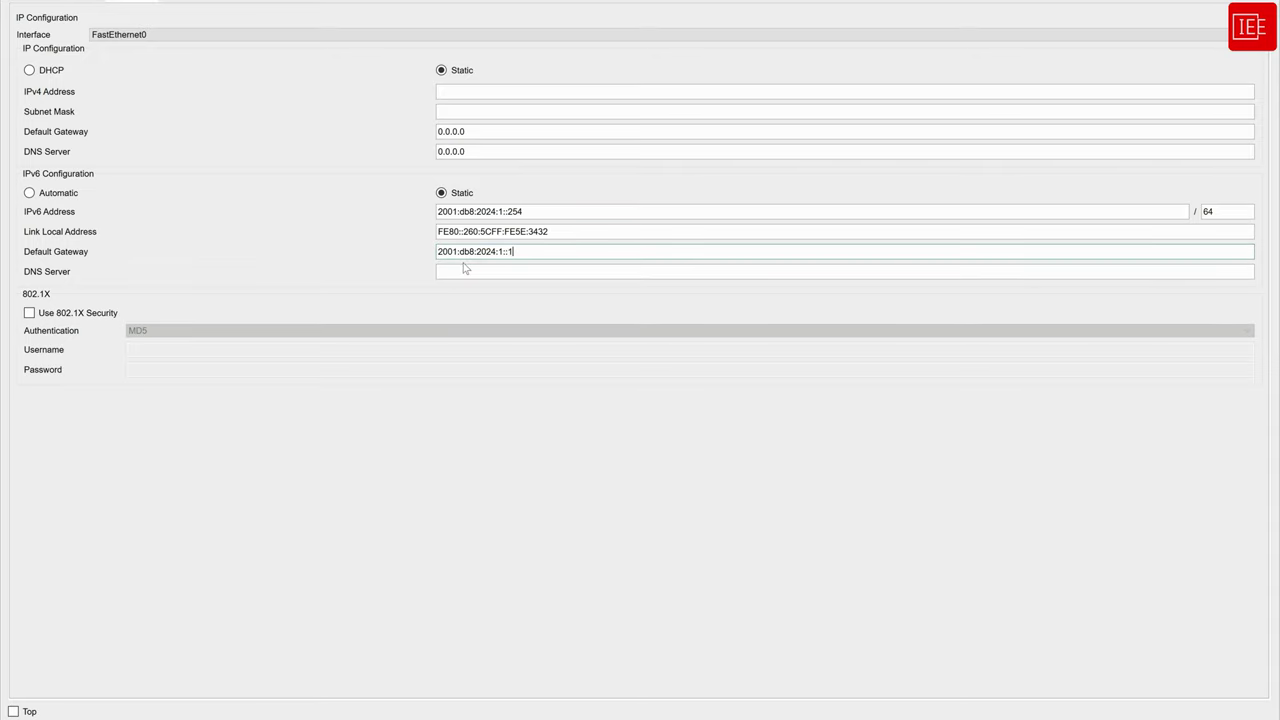
left_click(496, 269)
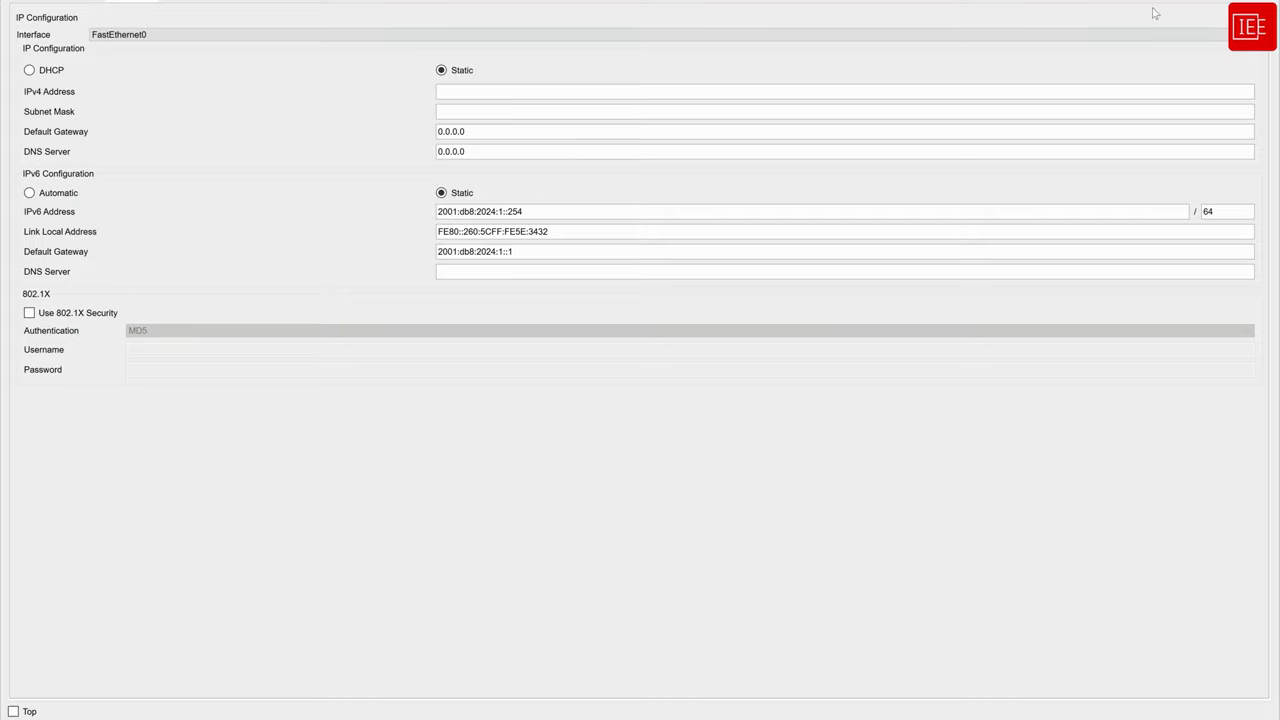
left_click(1262, 17)
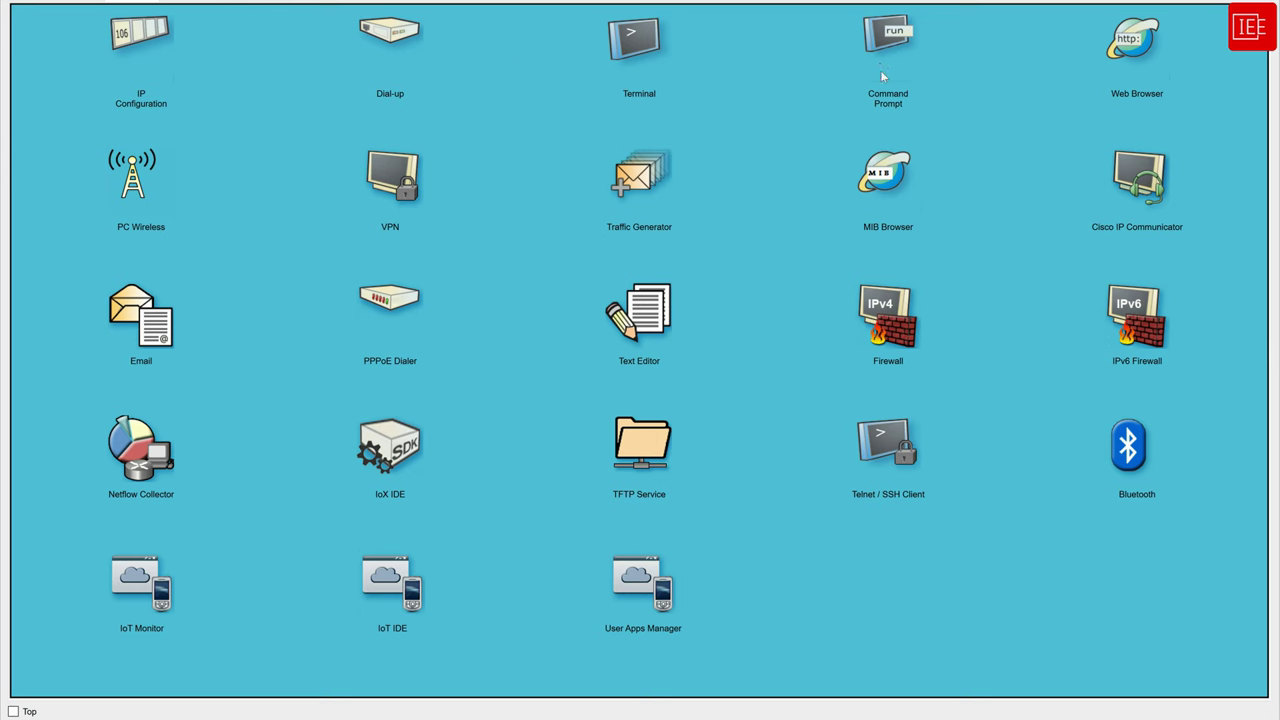
Run ipconfig in PC1's command prompt and check its IPv6 address and default gateway, then return to the topology.
left_click(879, 45)
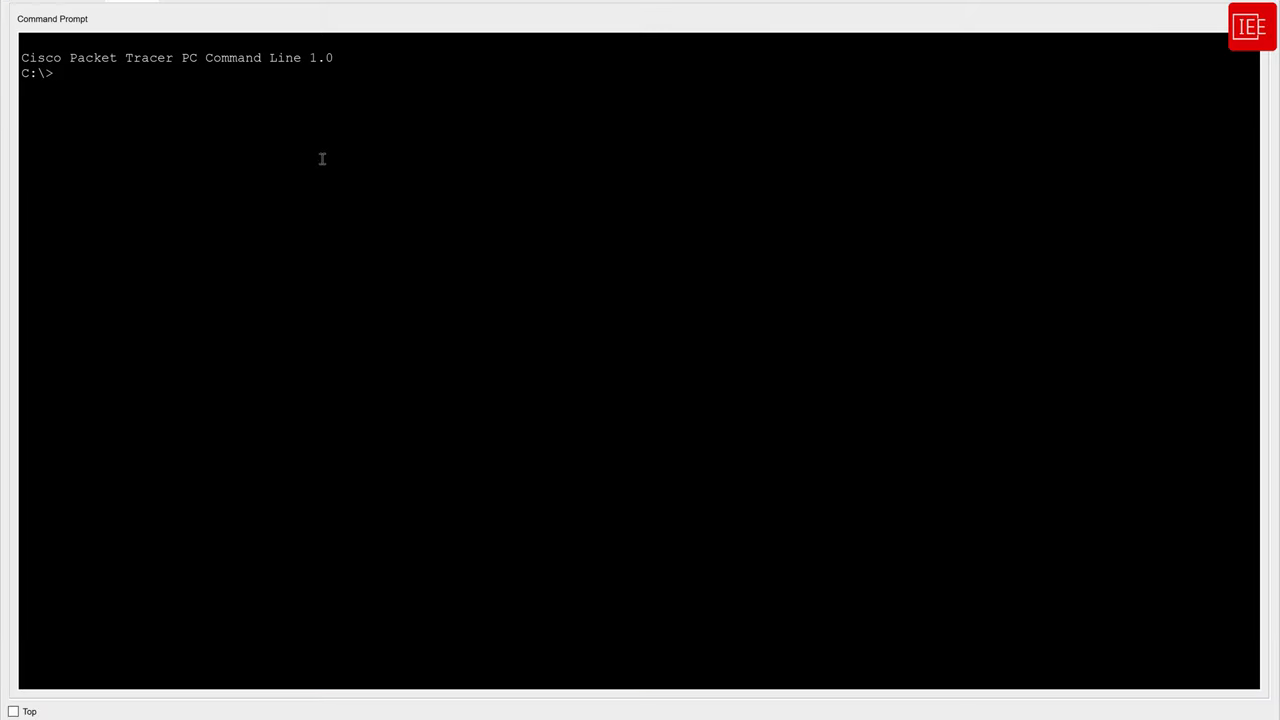
type("ipconfig")
key("Return")
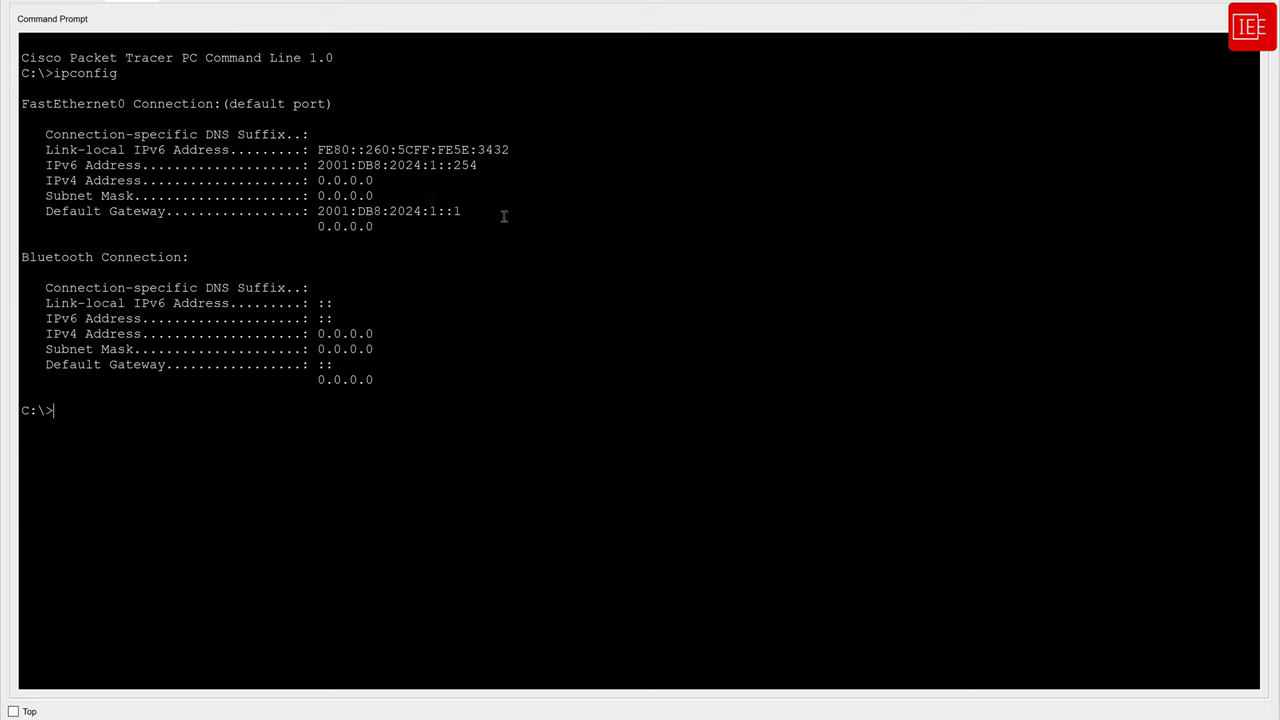
left_click_drag(46, 150, 231, 150)
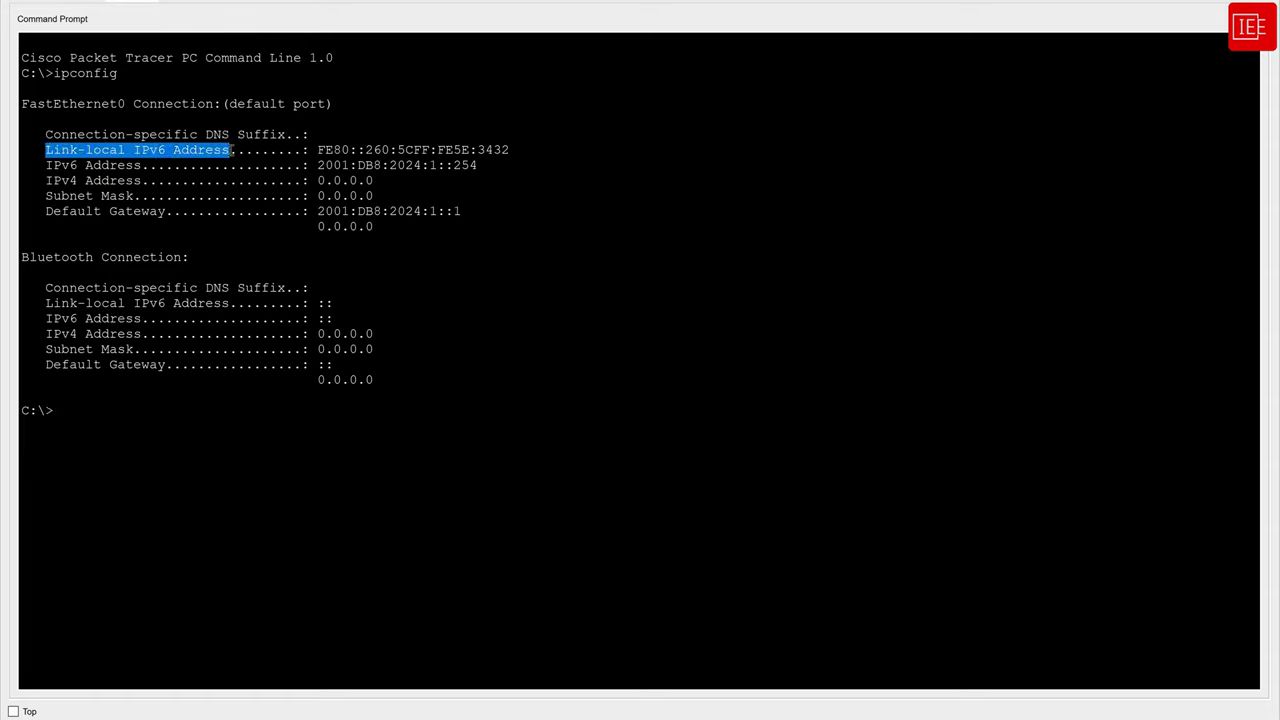
left_click_drag(47, 166, 143, 166)
left_click_drag(314, 166, 482, 171)
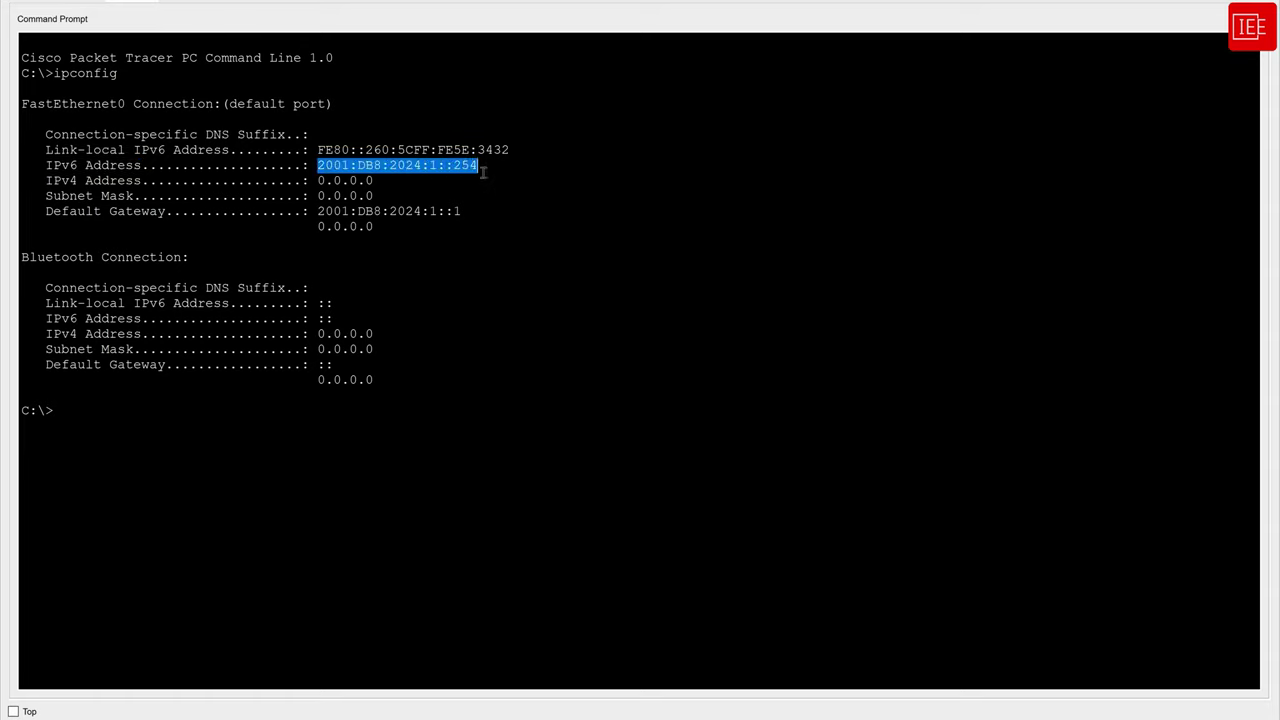
left_click_drag(318, 212, 475, 214)
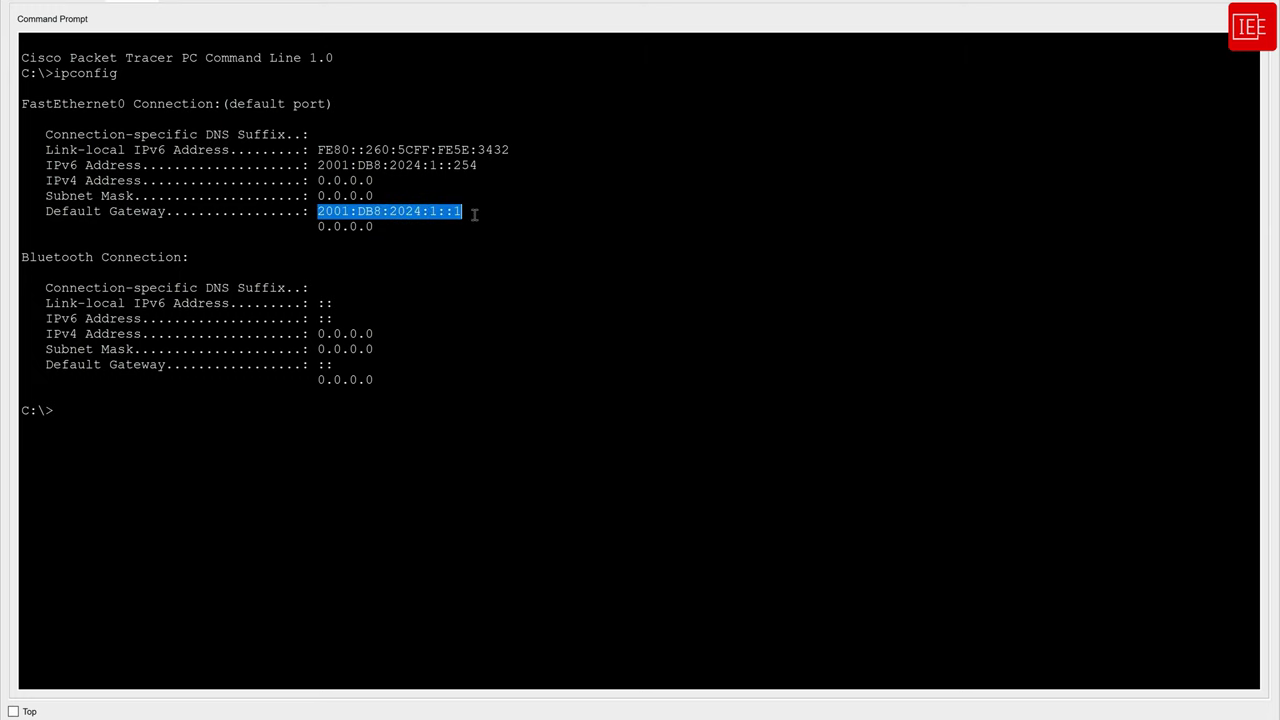
left_click(493, 311)
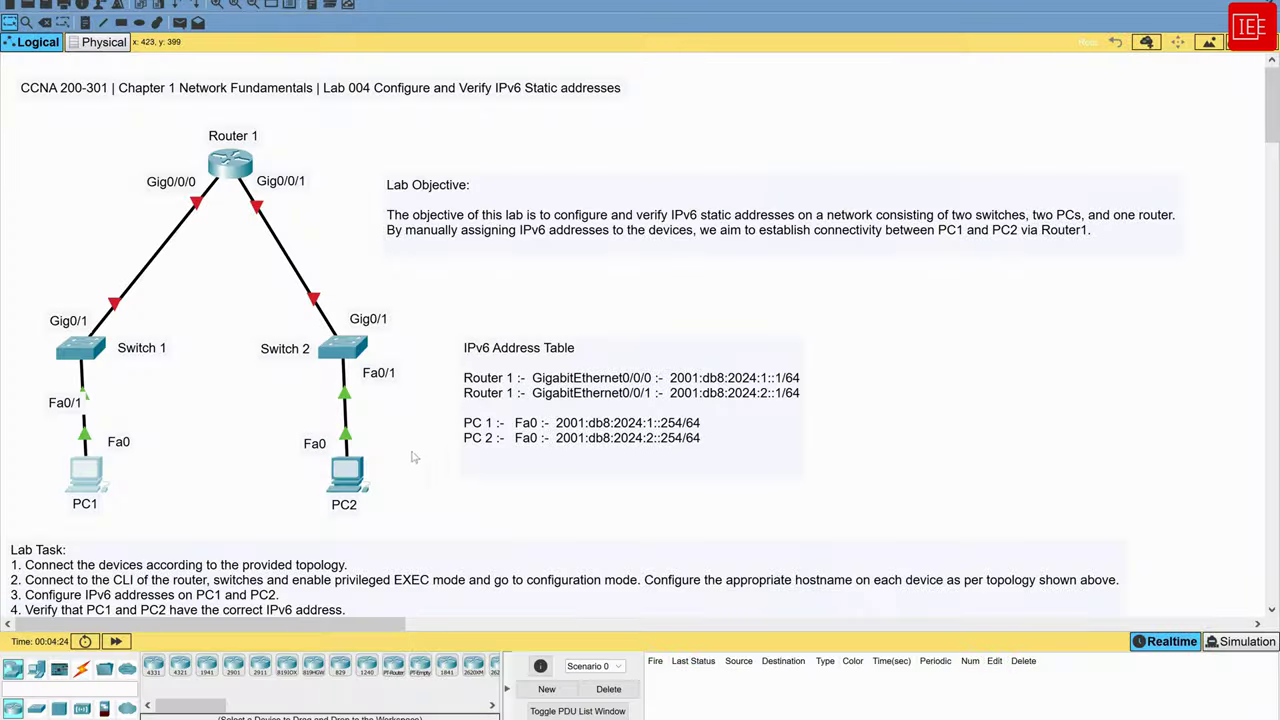
Open PC2's IP Configuration settings in a maximized window.
left_click(349, 480)
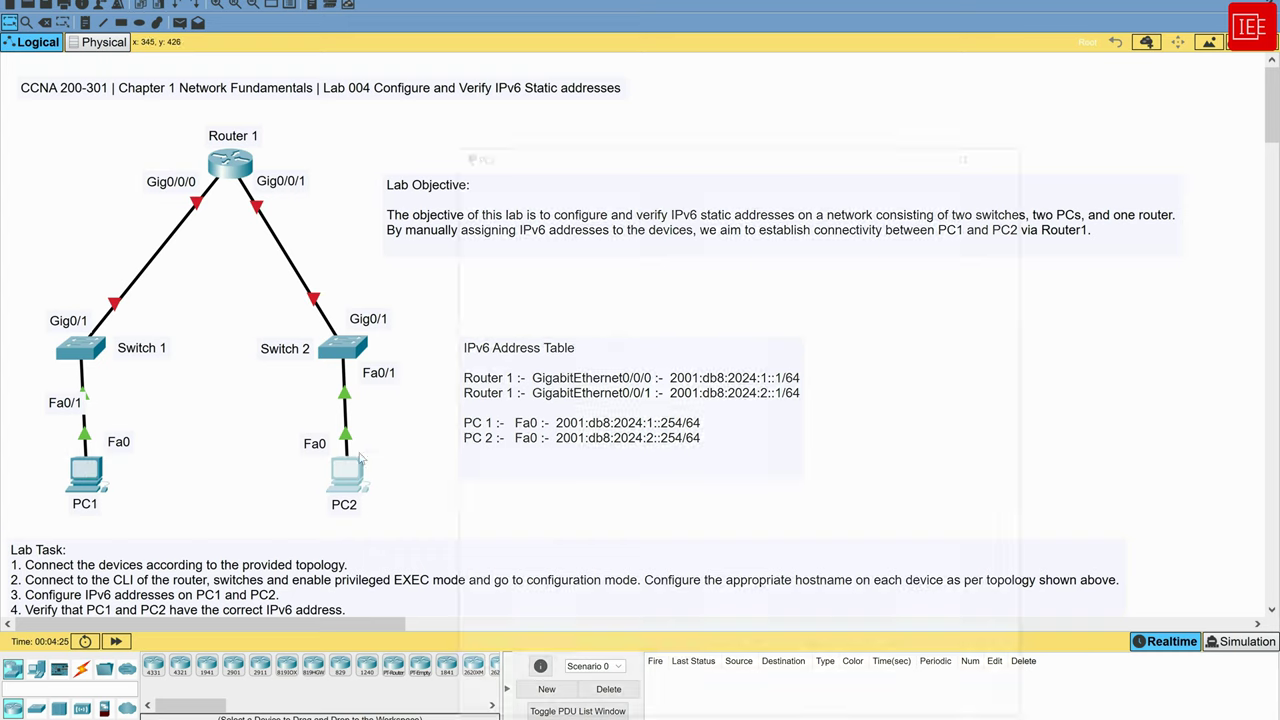
double_click(687, 152)
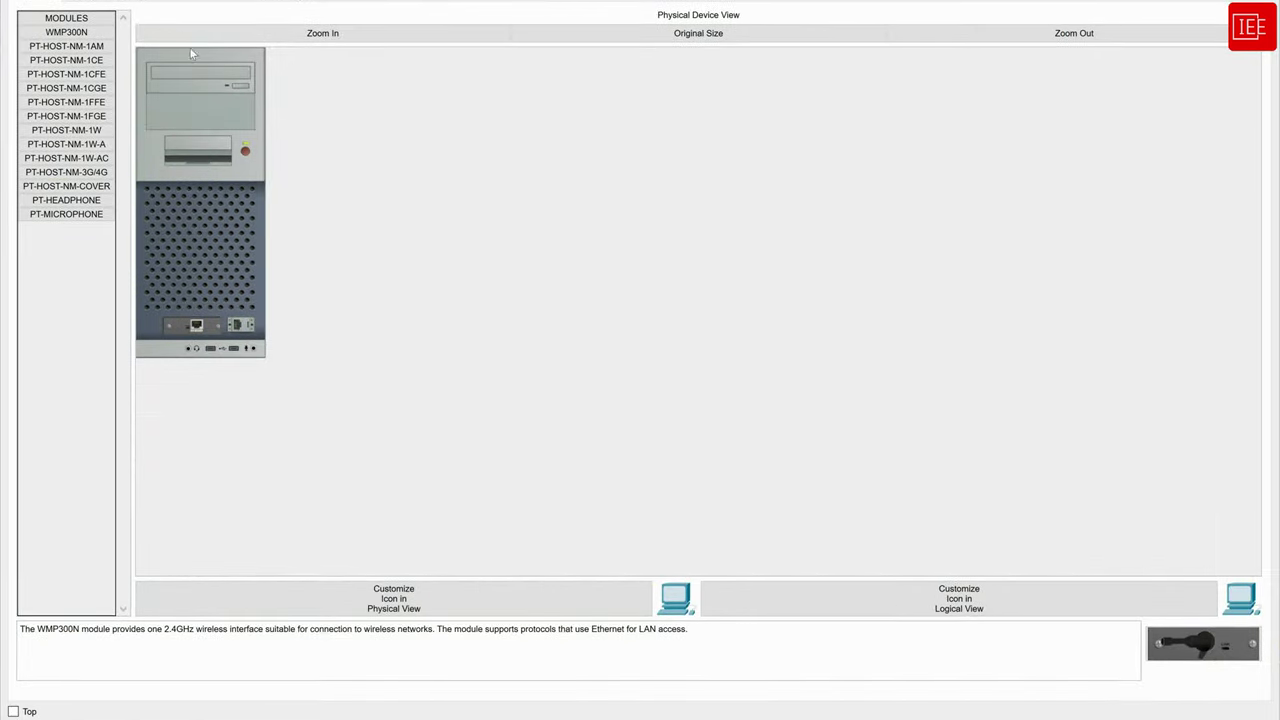
left_click(130, 3)
left_click(155, 37)
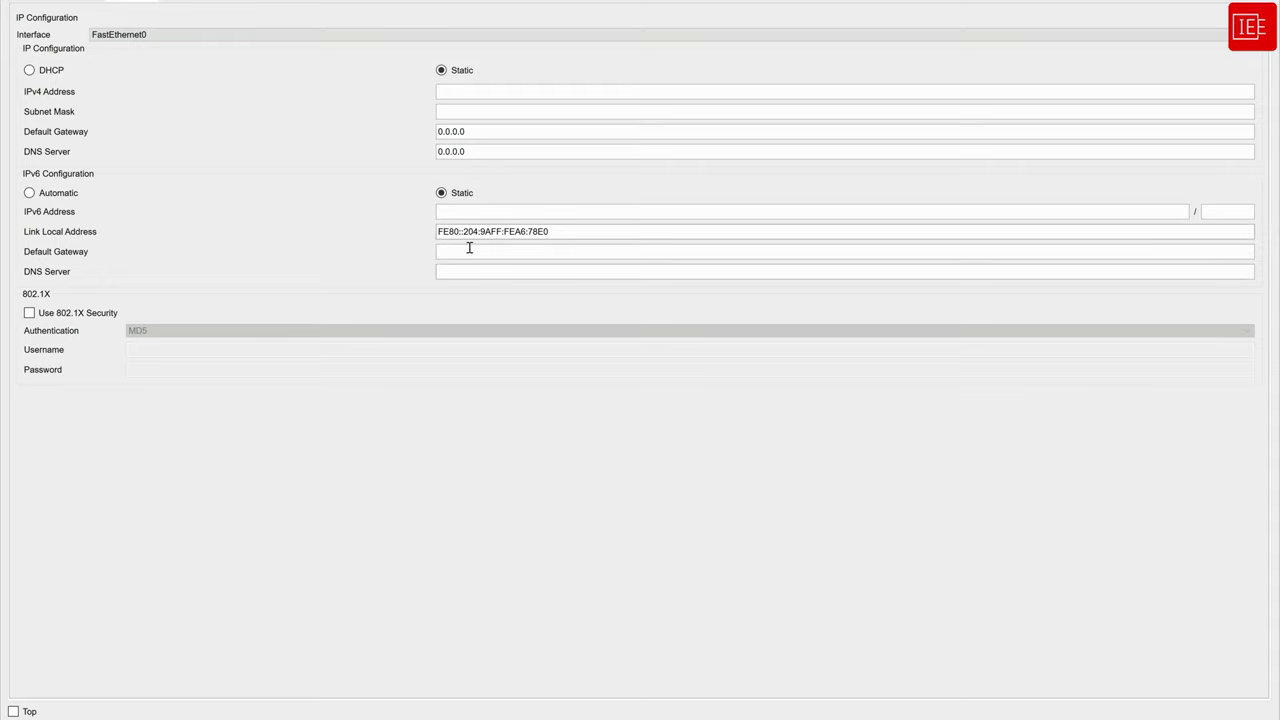
Set PC2's static IPv6 address to 2001:db8:2024:2::254 with prefix length 64.
left_click(469, 213)
type("2001:db8:2024:2::254")
left_click(1223, 213)
type("64")
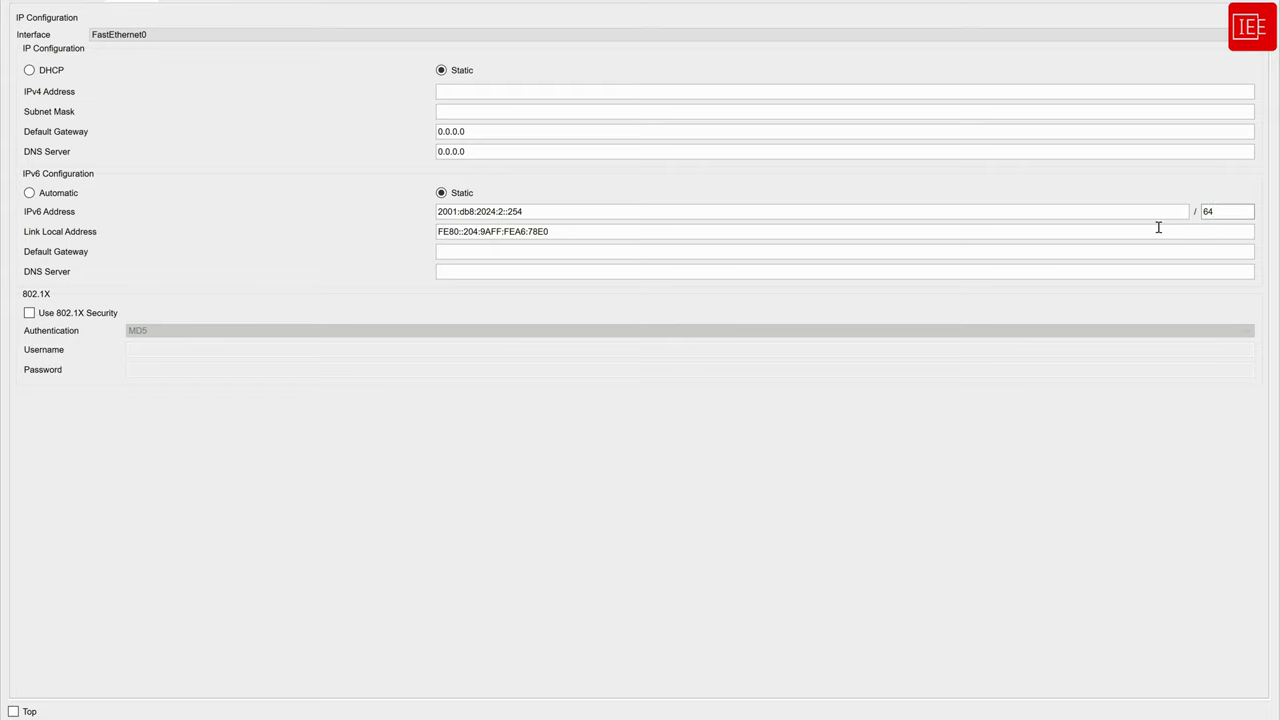
key("Return")
Set PC2's IPv6 default gateway to 2001:db8:2024:2::1 and close the IP configuration.
left_click(460, 251)
type("2001:db8:2024:2::1")
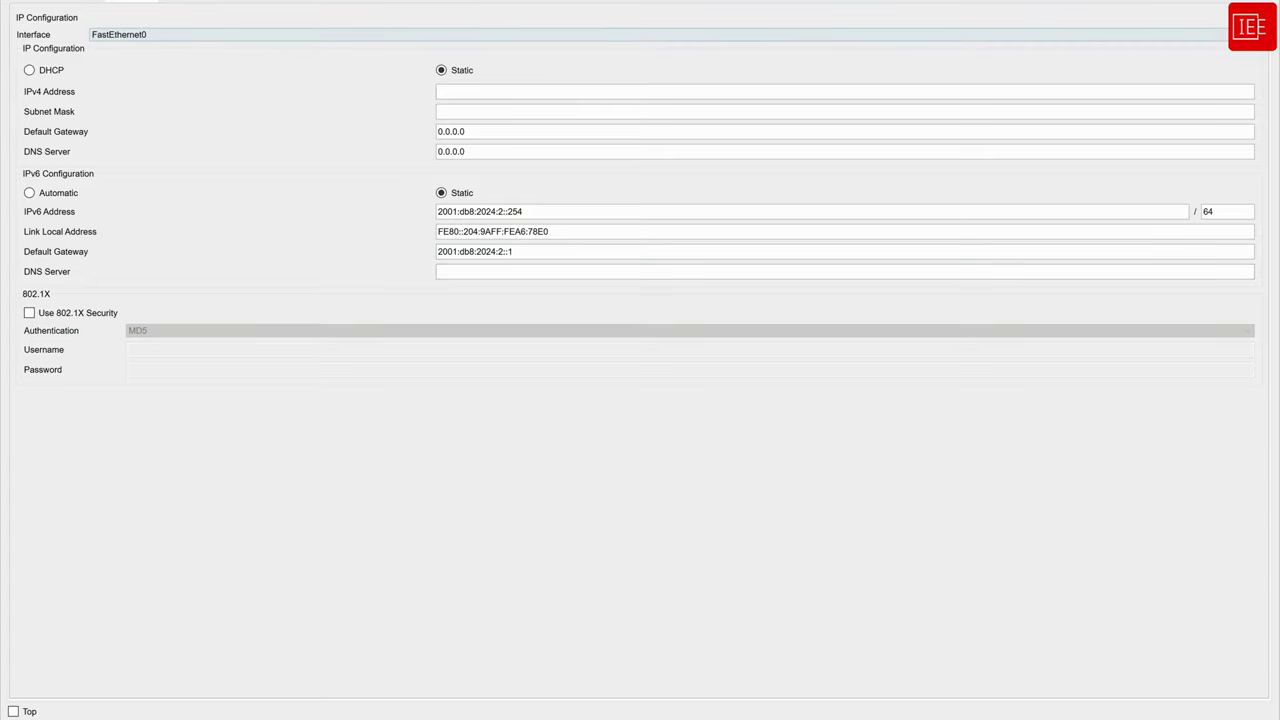
left_click(1254, 17)
Run ipconfig in PC2's command prompt, check its IPv6 address and default gateway, and return to the topology.
left_click(888, 40)
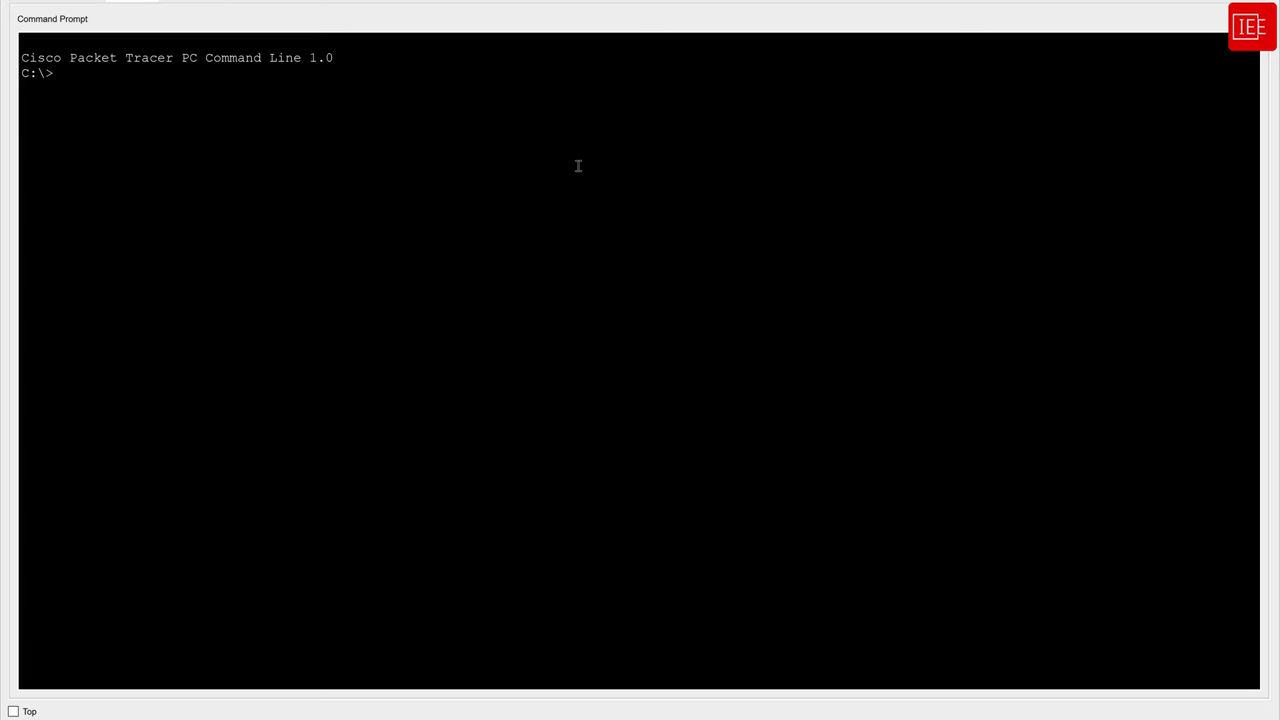
type("ipconfig")
key("Return")
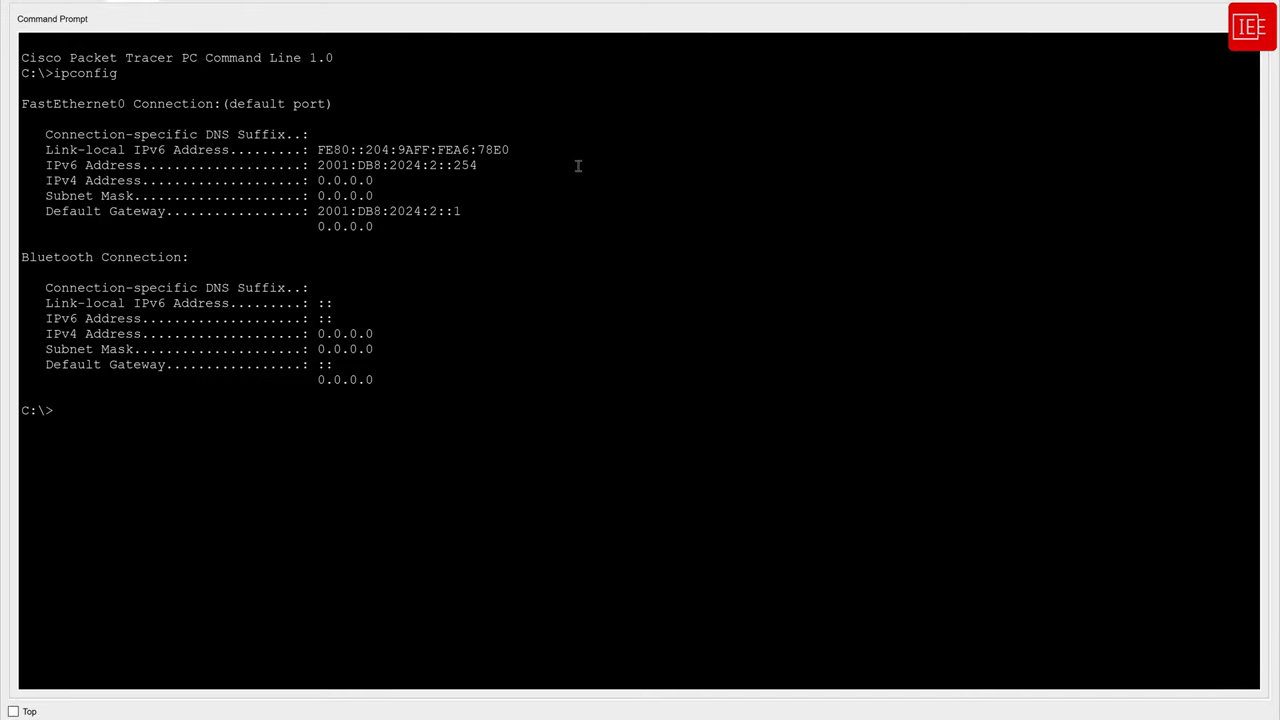
left_click_drag(479, 165, 43, 165)
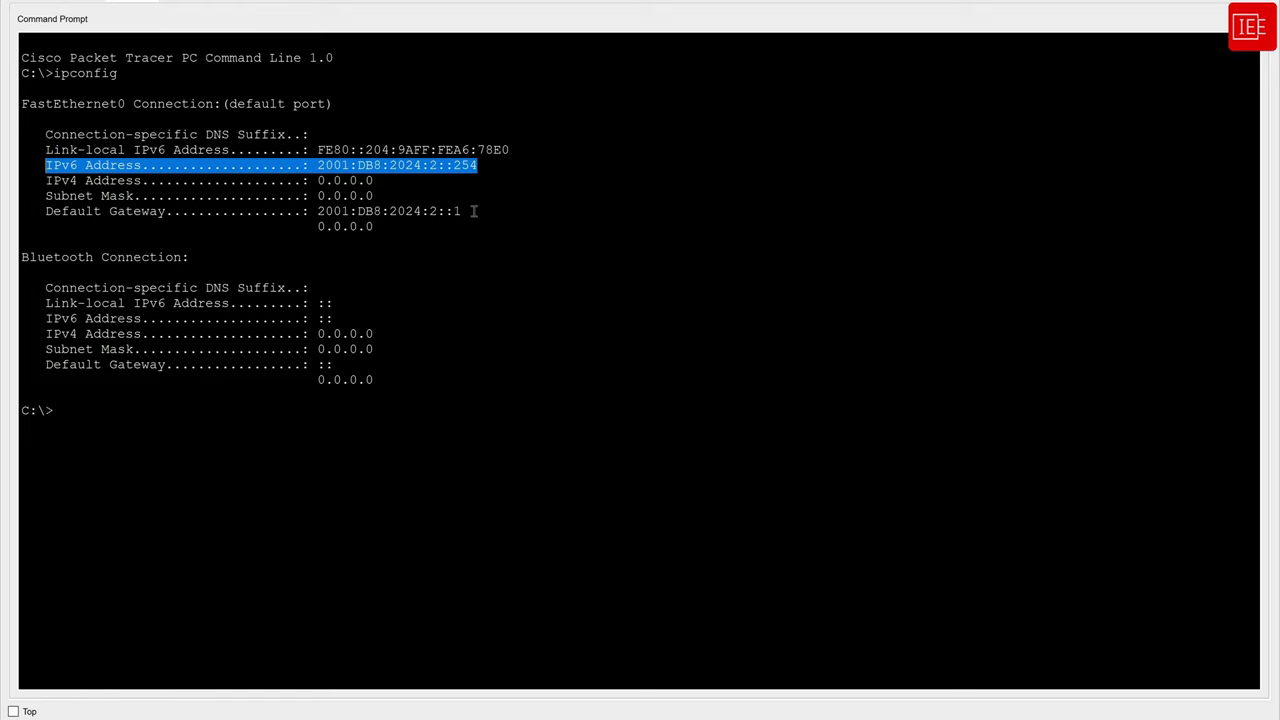
left_click_drag(468, 211, 44, 213)
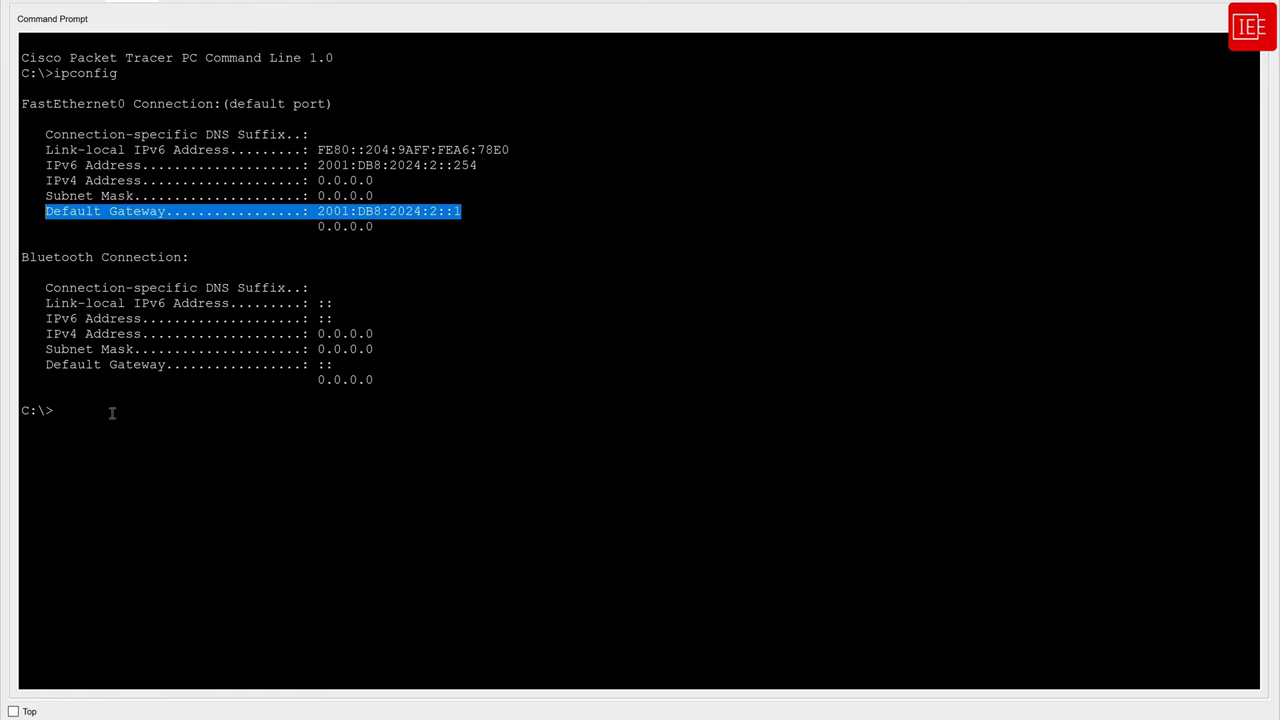
left_click(437, 299)
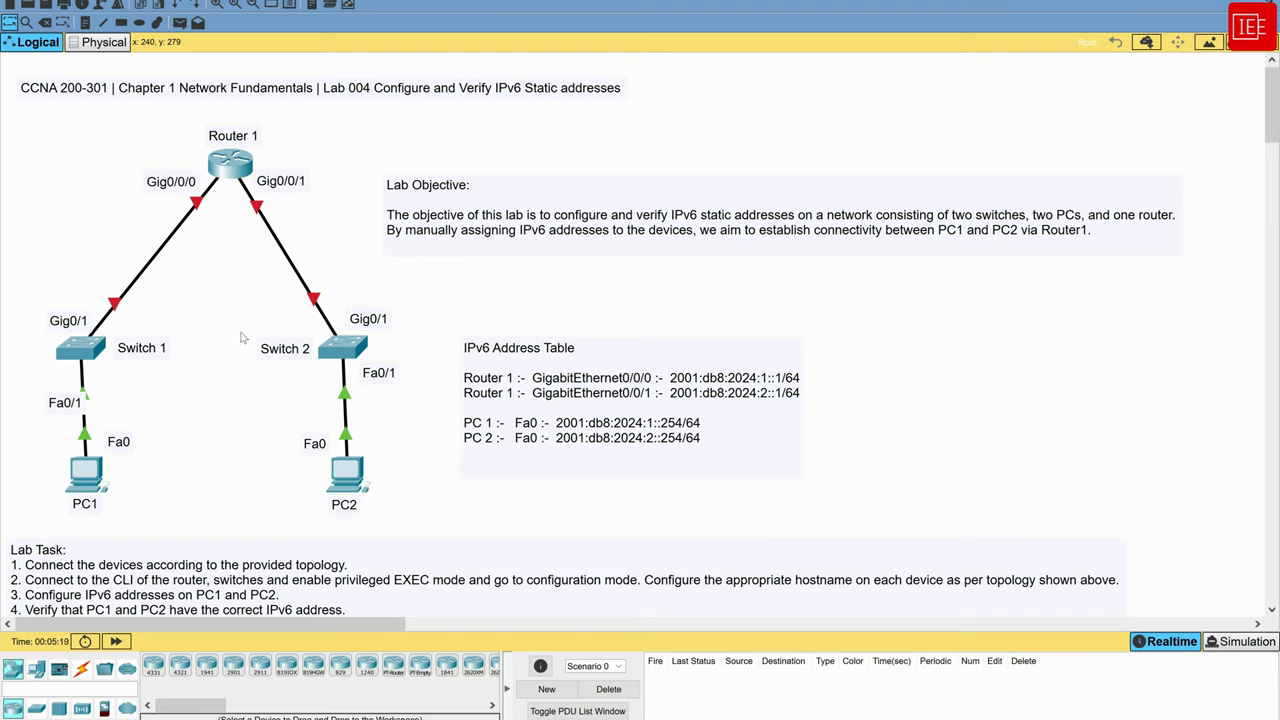
Open Router 1's command line and enable IPv6 routing with ipv6 unicast-routing in global configuration mode.
left_click(230, 163)
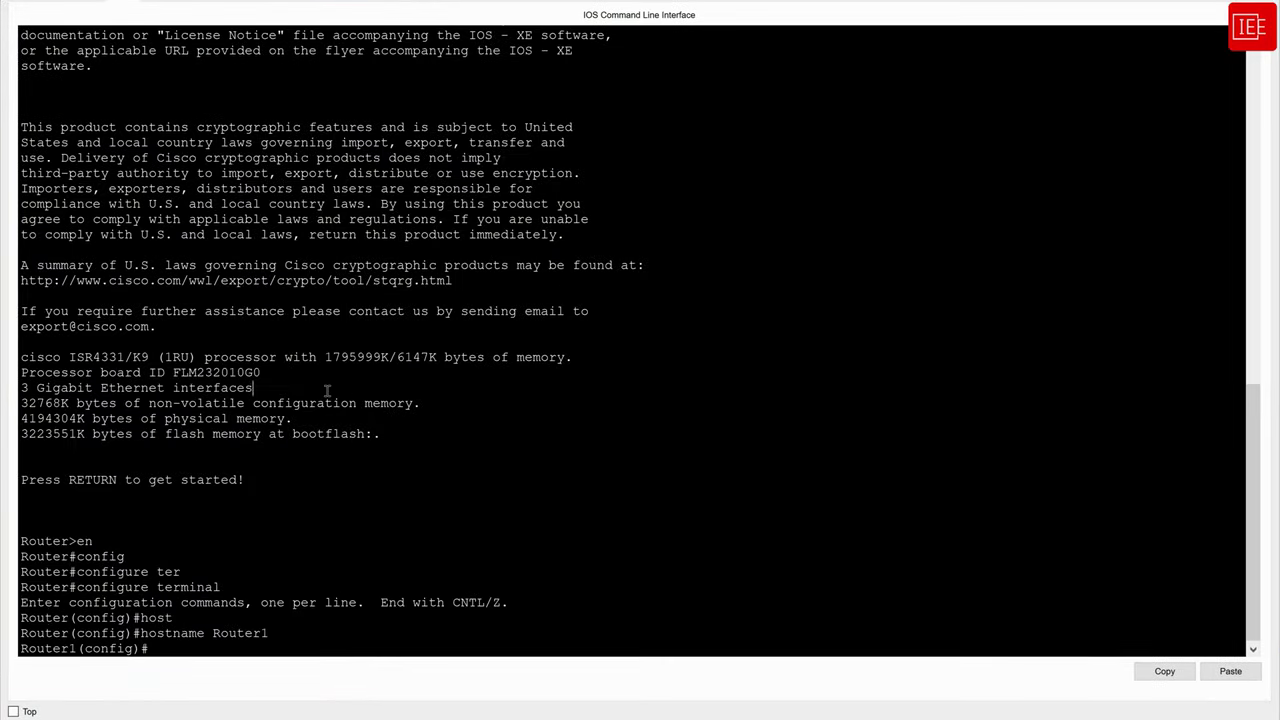
key("Return")
key("Return")
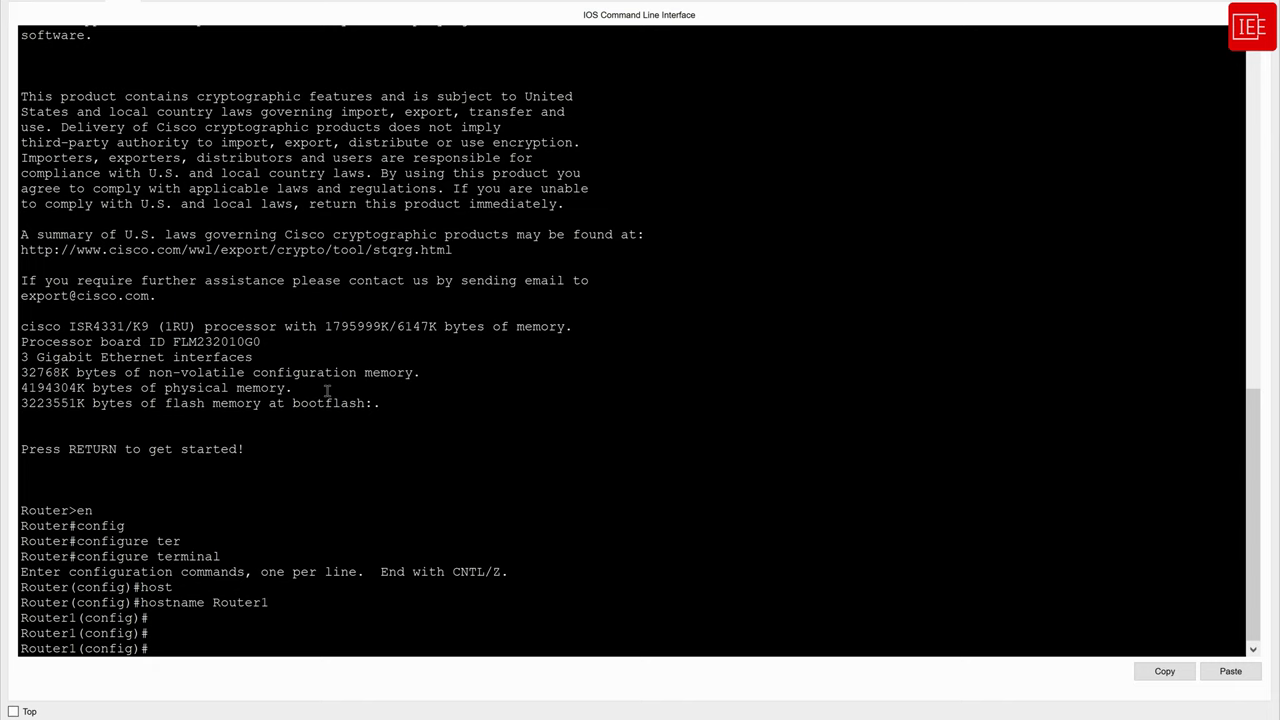
type("pv")
key("Tab")
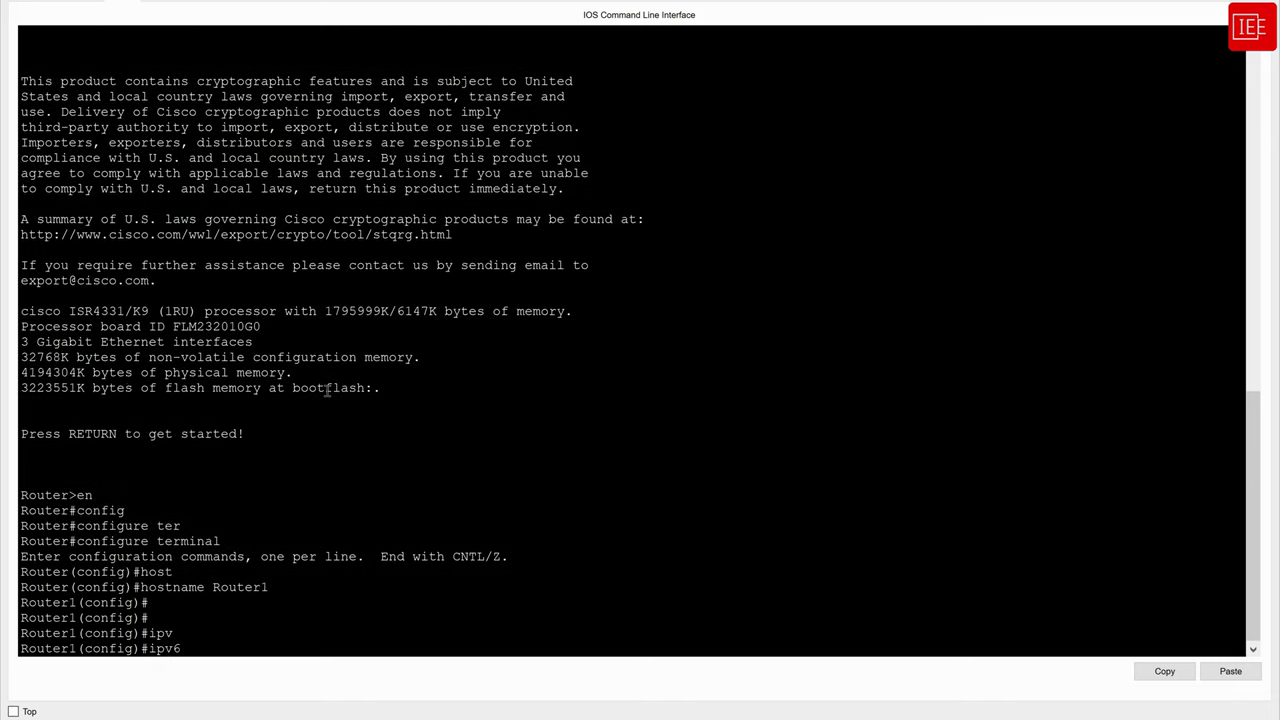
type("uni")
key("Tab")
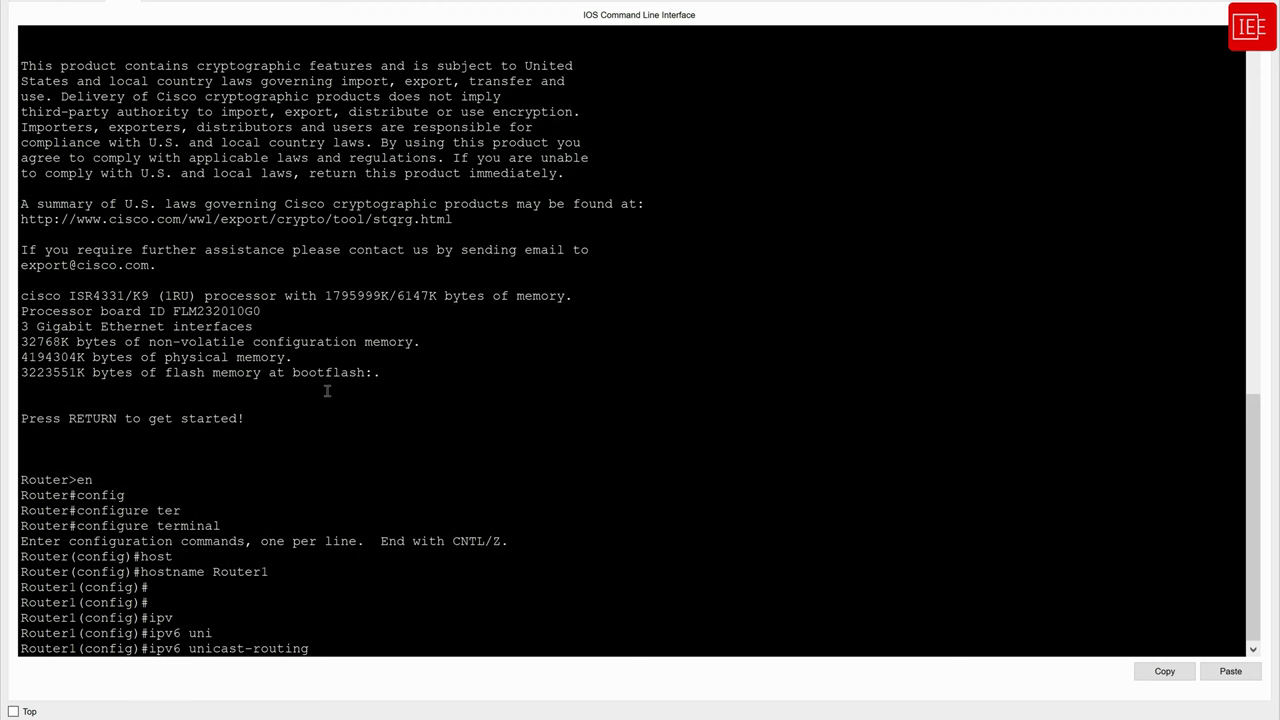
key("Return")
key("Return")
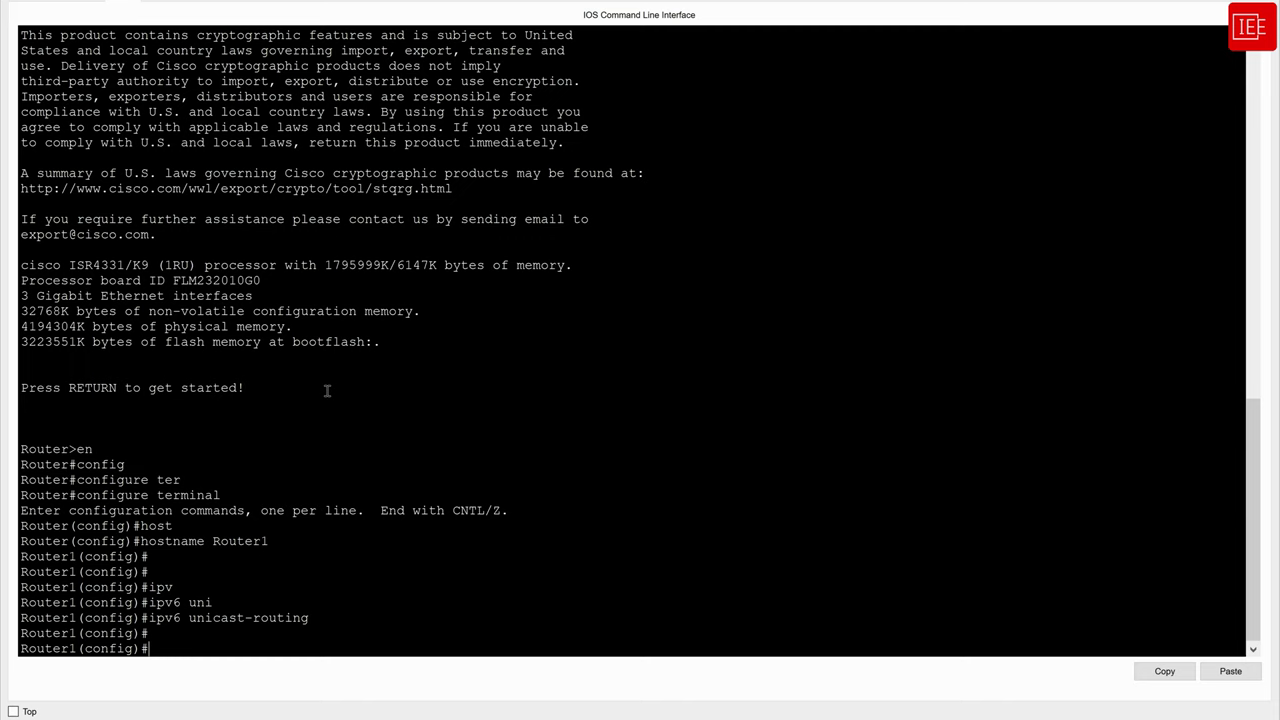
Enter interface configuration mode for gigabitEthernet 0/0/0 on Router1.
type("inter")
key("Tab")
type("gi")
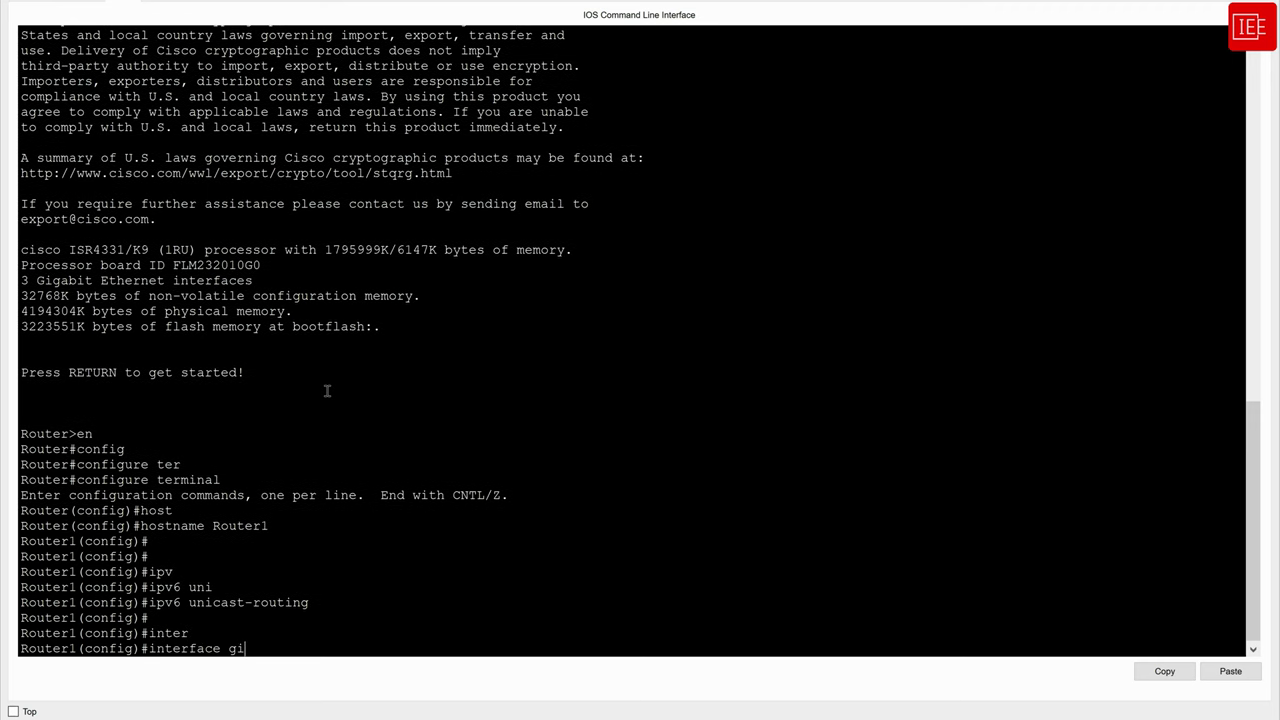
type("g")
key("Tab")
type("0/0/")
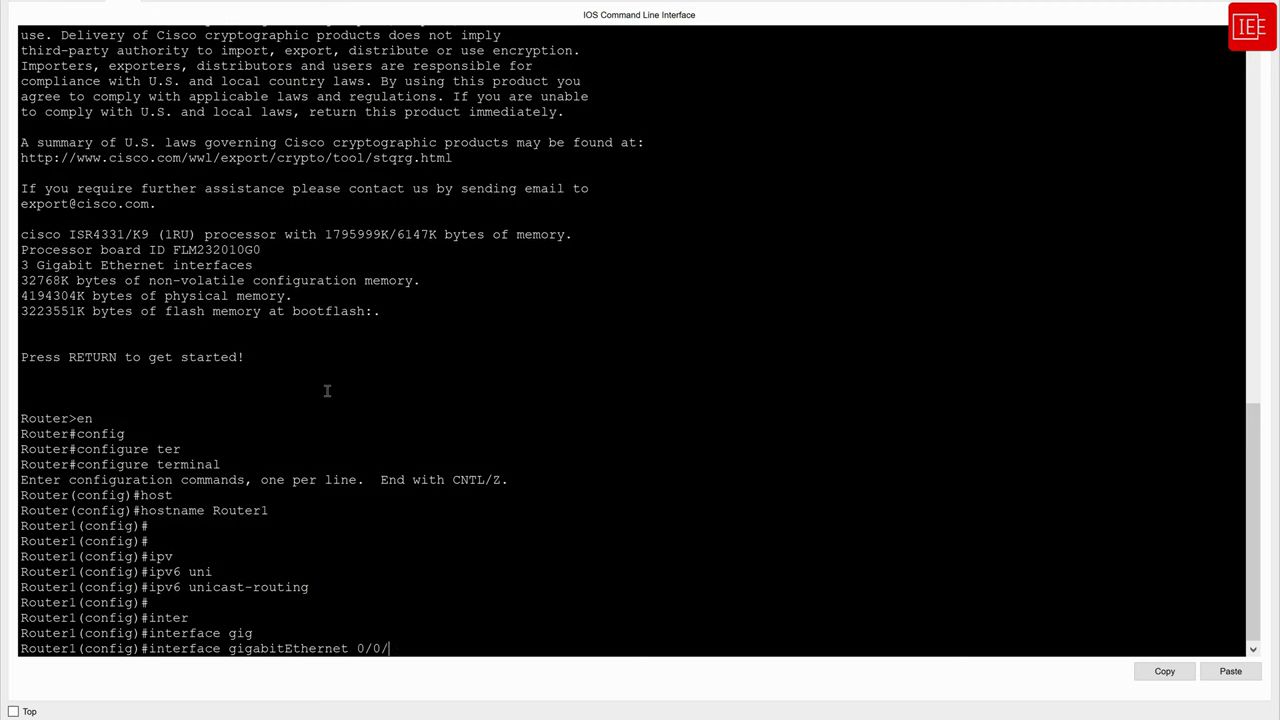
type("0")
key("Return")
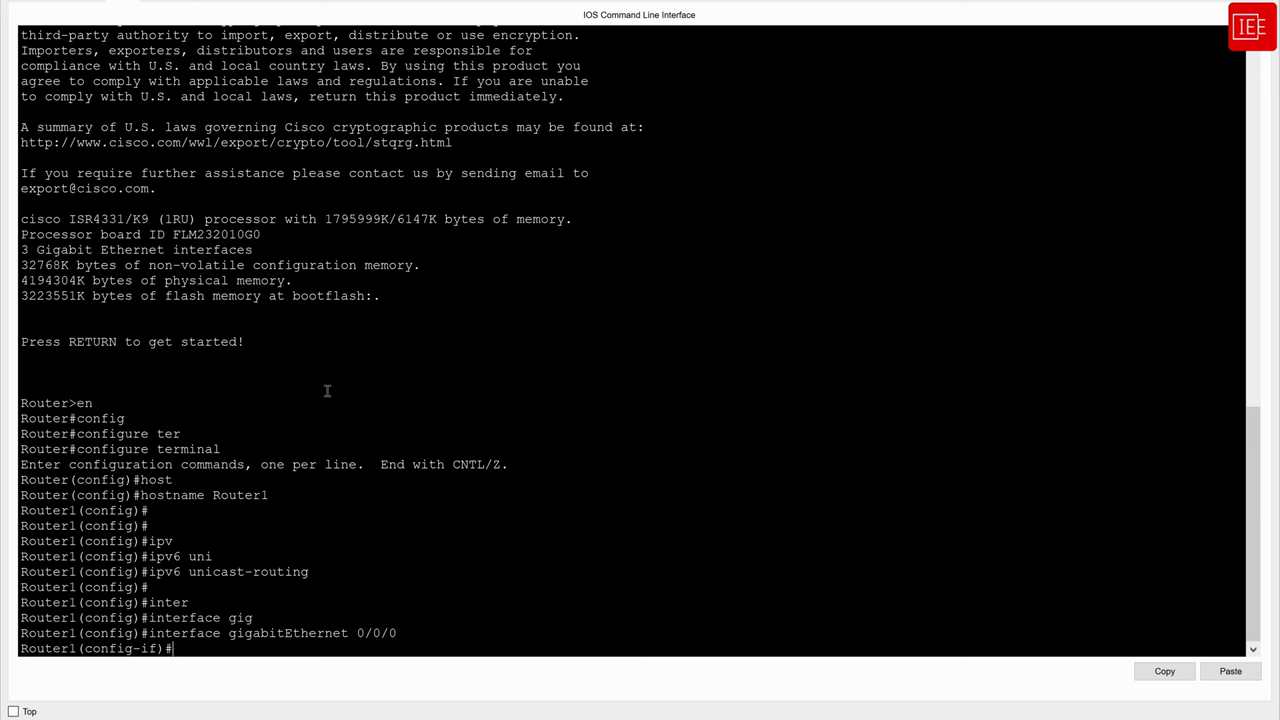
Enable IPv6 on Router1's gigabitEthernet 0/0/0 interface with ipv6 enable.
type("ipv")
key("Tab")
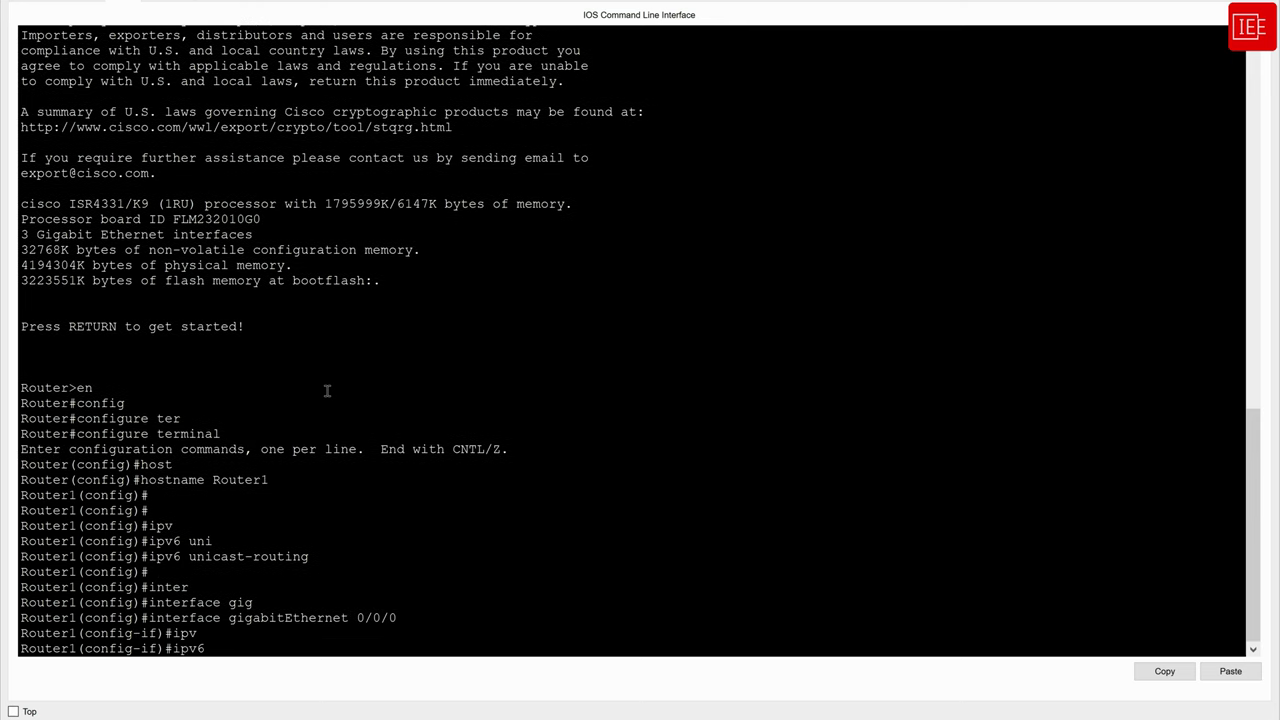
type("en")
key("Tab")
key("Return")
Assign the IPv6 address 2001:db8:2024:1::1/64 to Router1's gigabitEthernet 0/0/0 interface.
type("ipv")
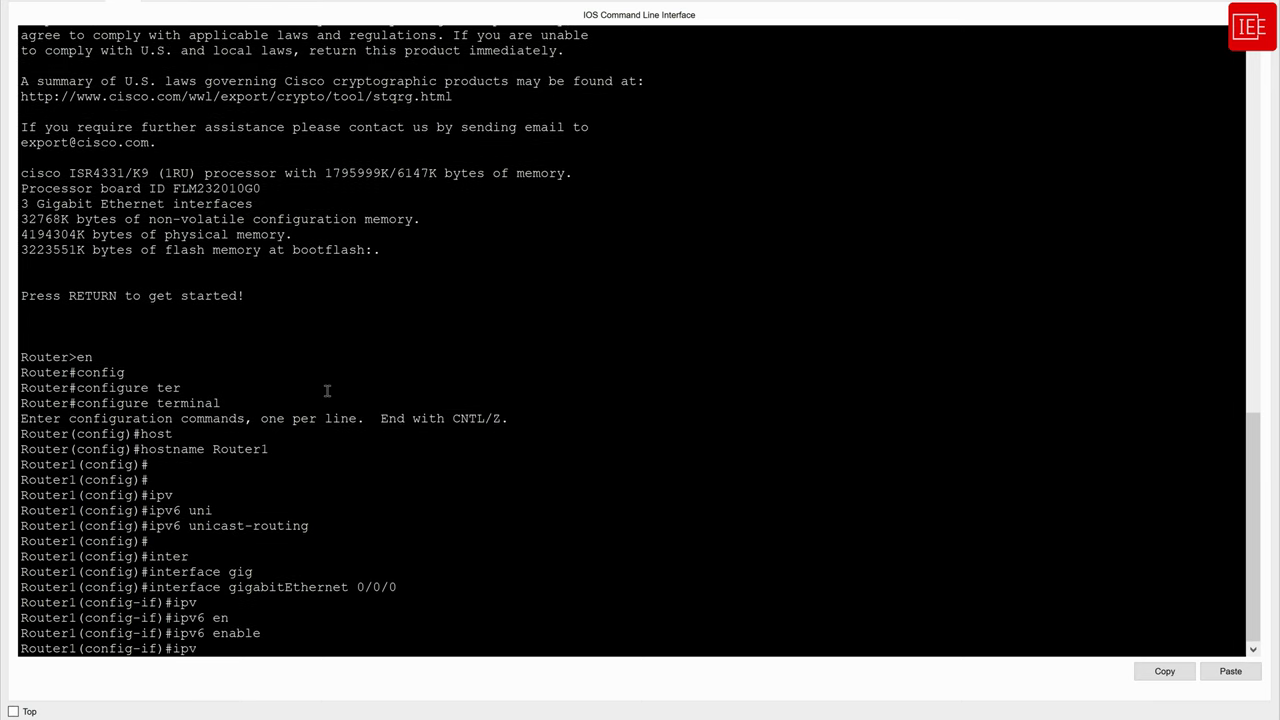
key("Tab")
type("addre")
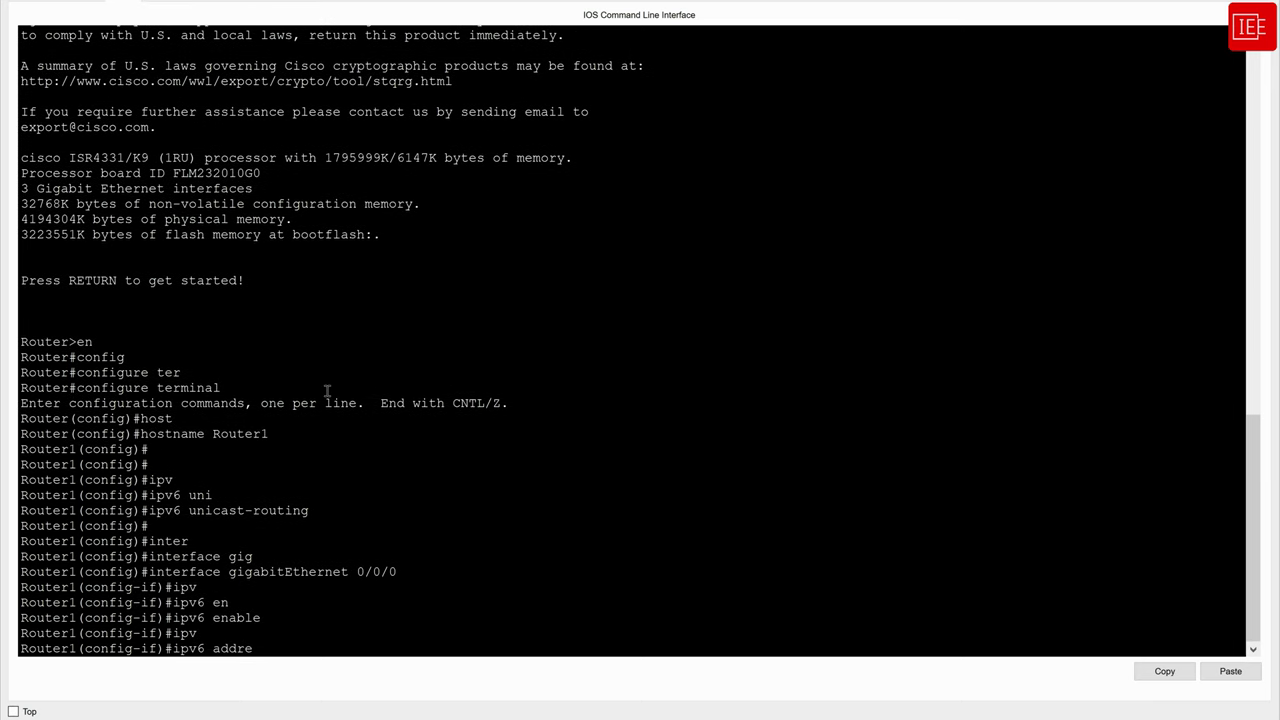
key("Tab")
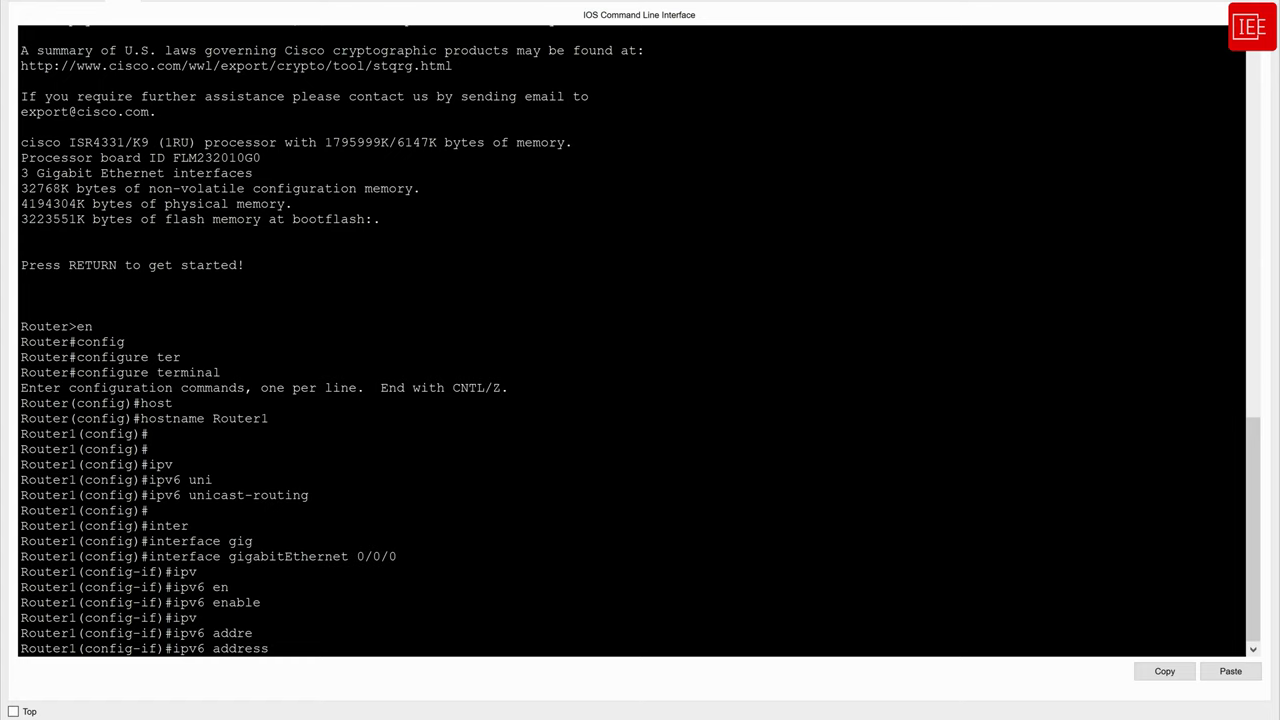
right_click(438, 236)
left_click(466, 258)
key("Return")
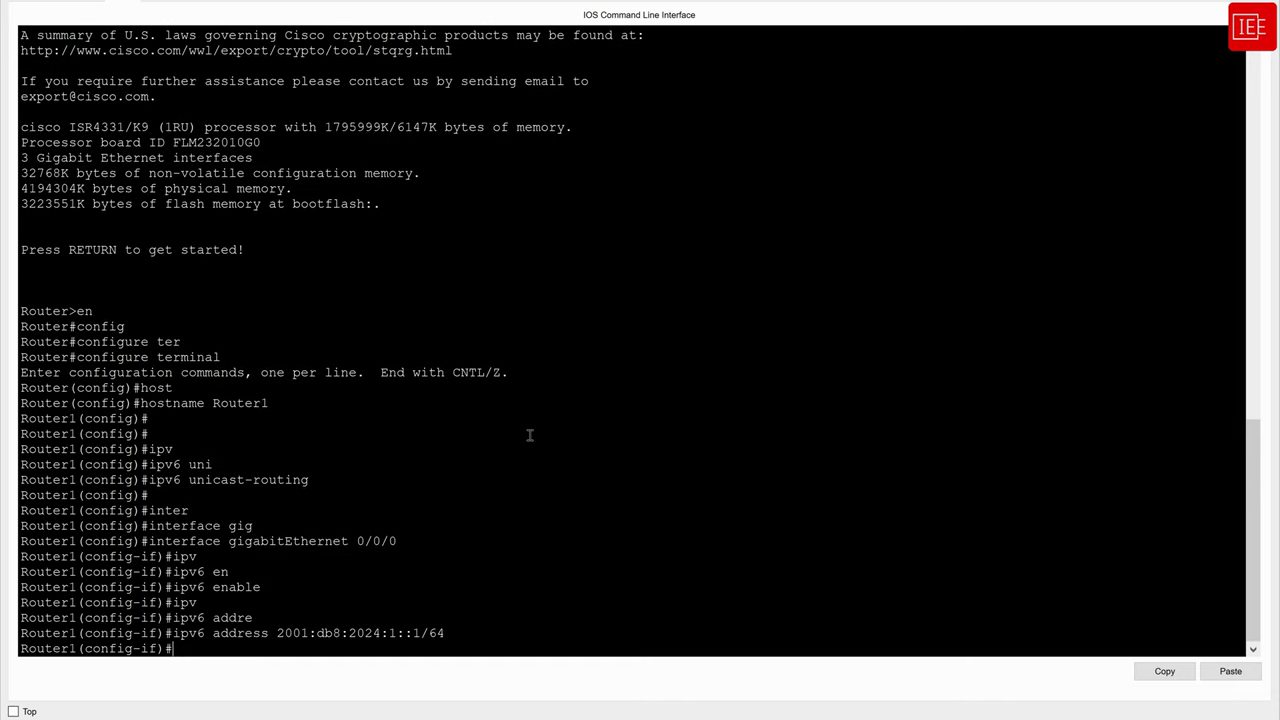
Bring up Router1's gigabitEthernet 0/0/0 interface with no shutdown.
type("no shut")
key("Tab")
key("Return")
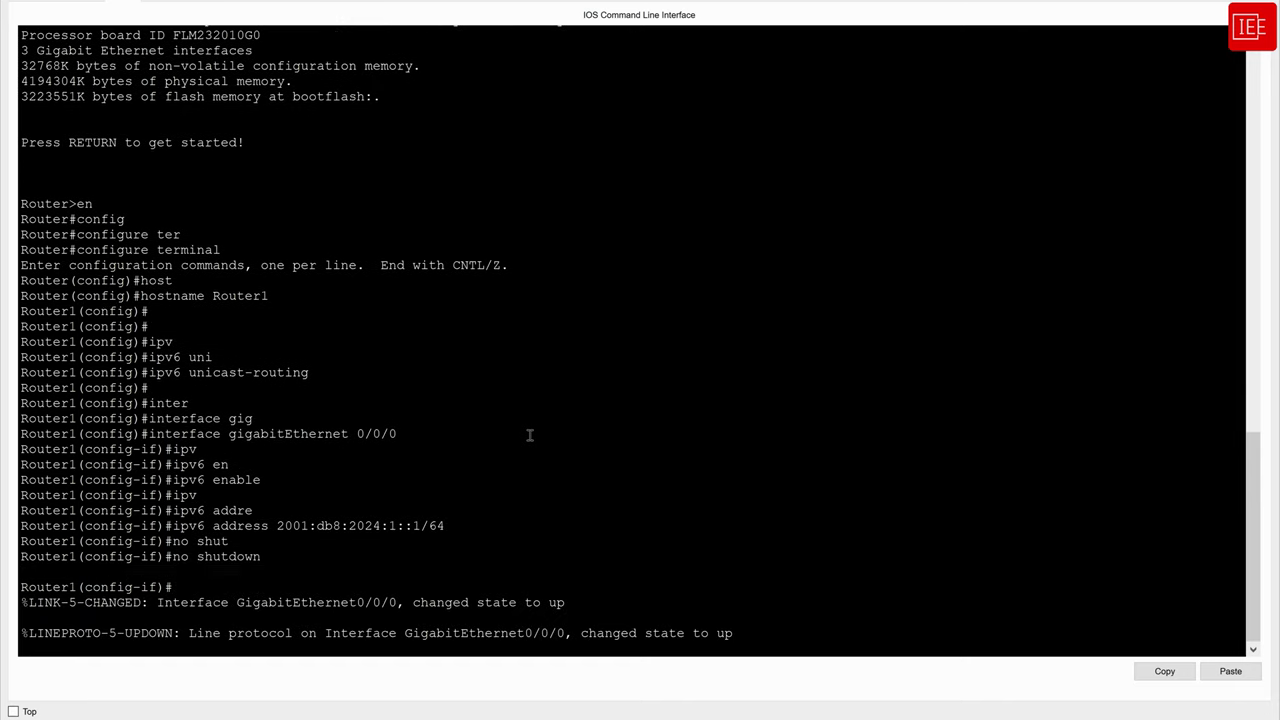
key("Return")
key("Return")
key("Return")
Recall the earlier interface command and change it to enter configuration mode for gigabitEthernet 0/0/1.
key("Up")
key("Up")
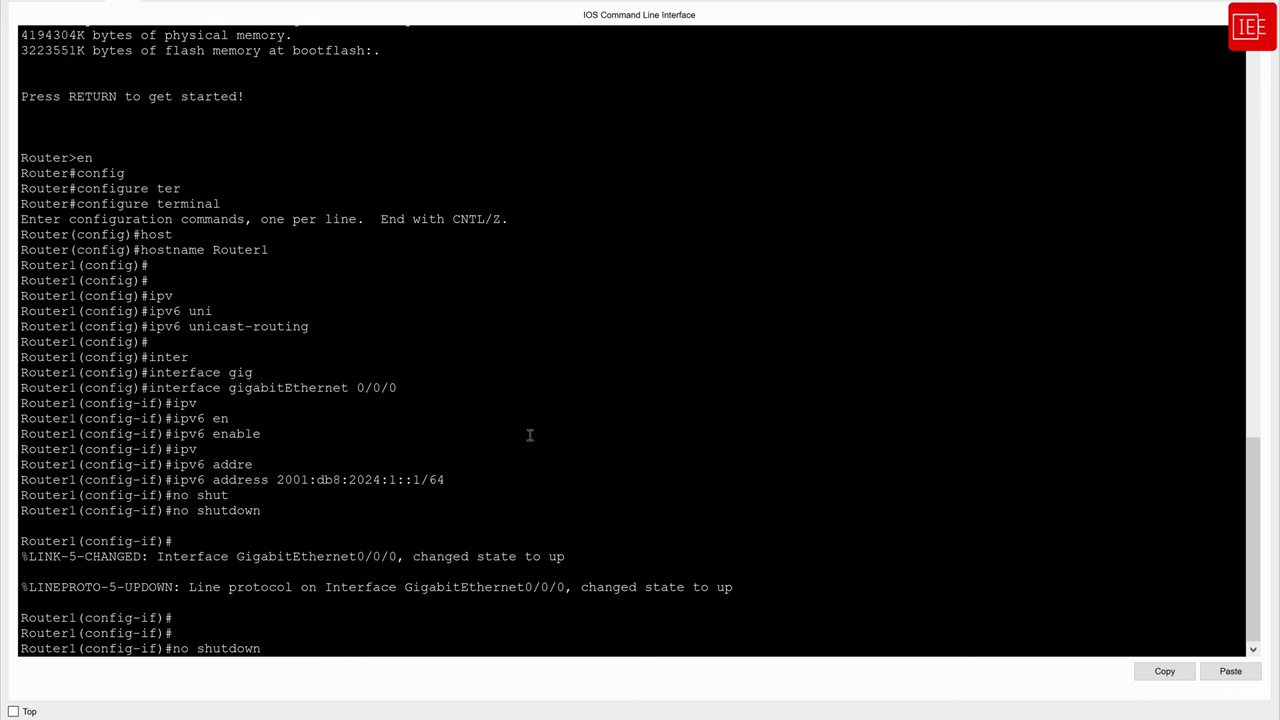
key("Up")
key("Up")
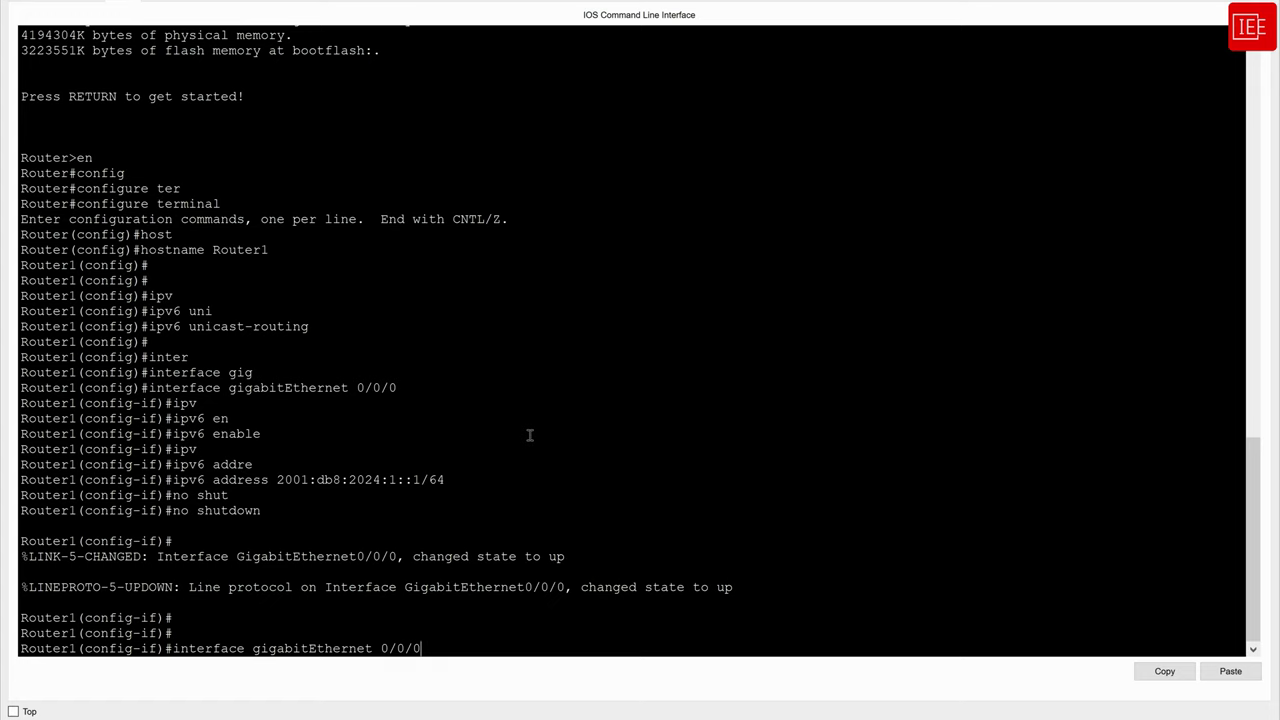
key("BackSpace")
type("1")
key("Return")
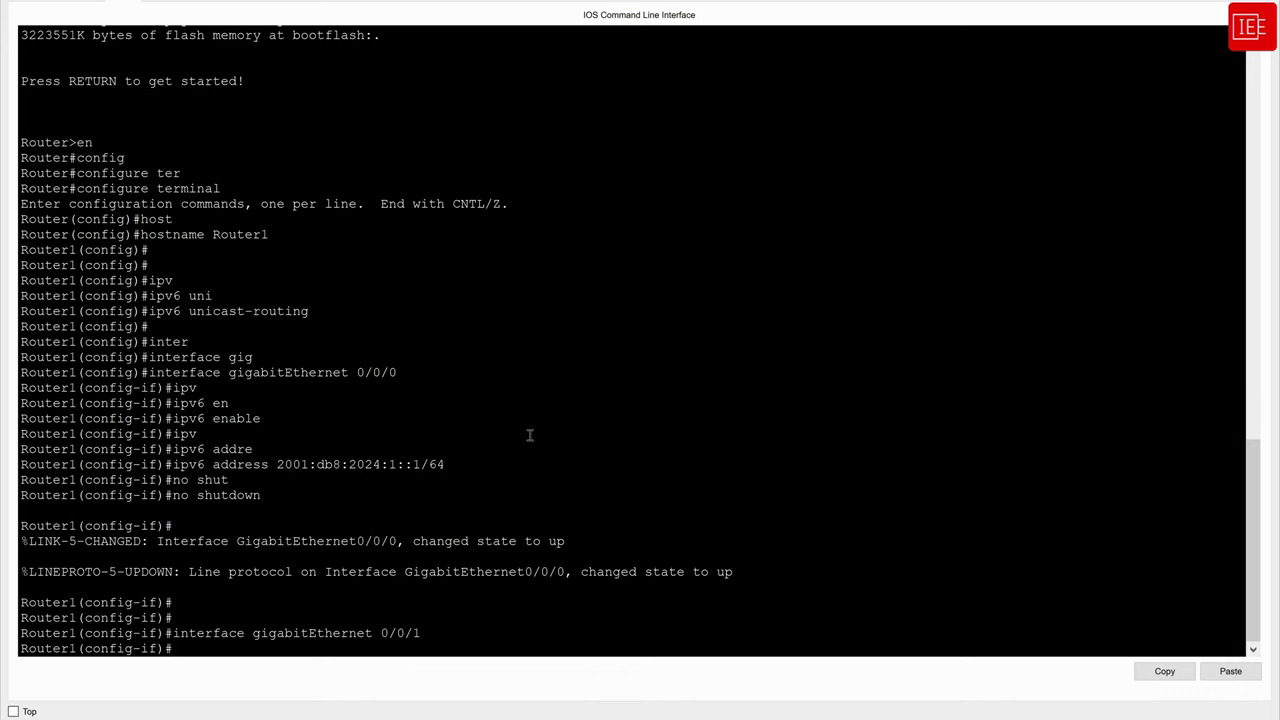
Enable IPv6 on Router1's gigabitEthernet 0/0/1 interface with ipv6 enable.
type("ip")
key("Tab")
type("v")
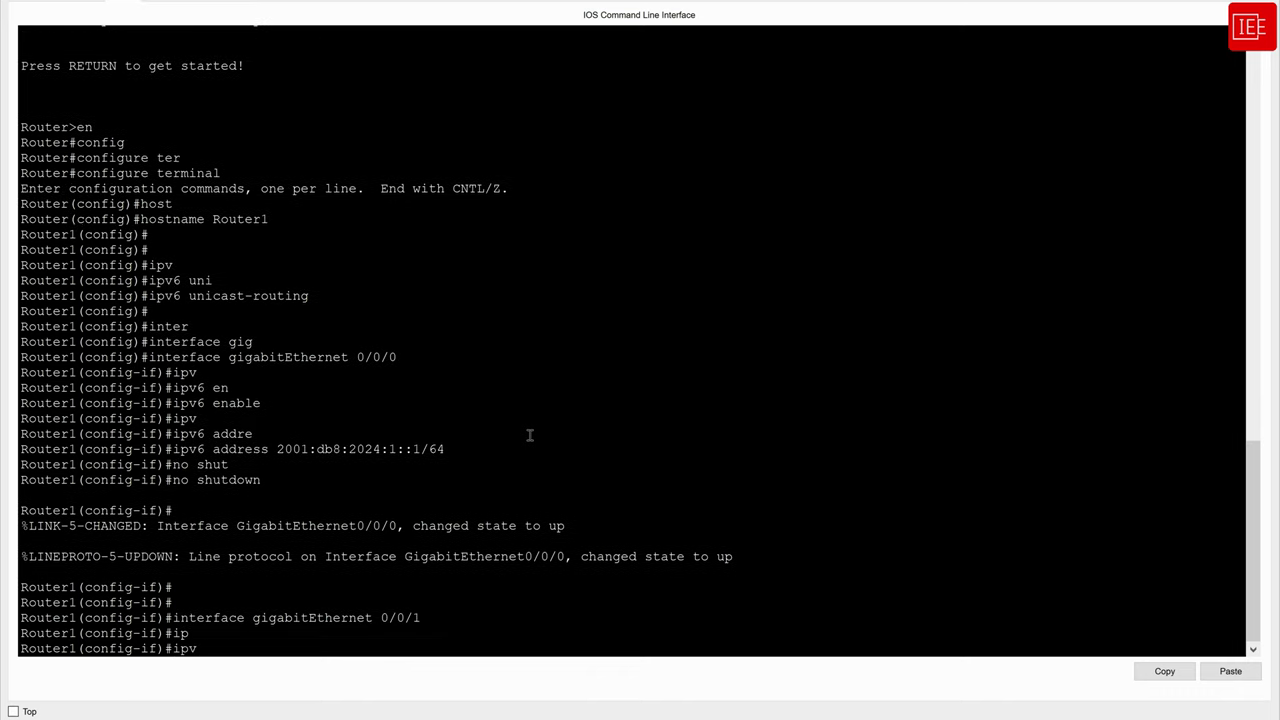
key("Tab")
type("en")
key("Tab")
key("Return")
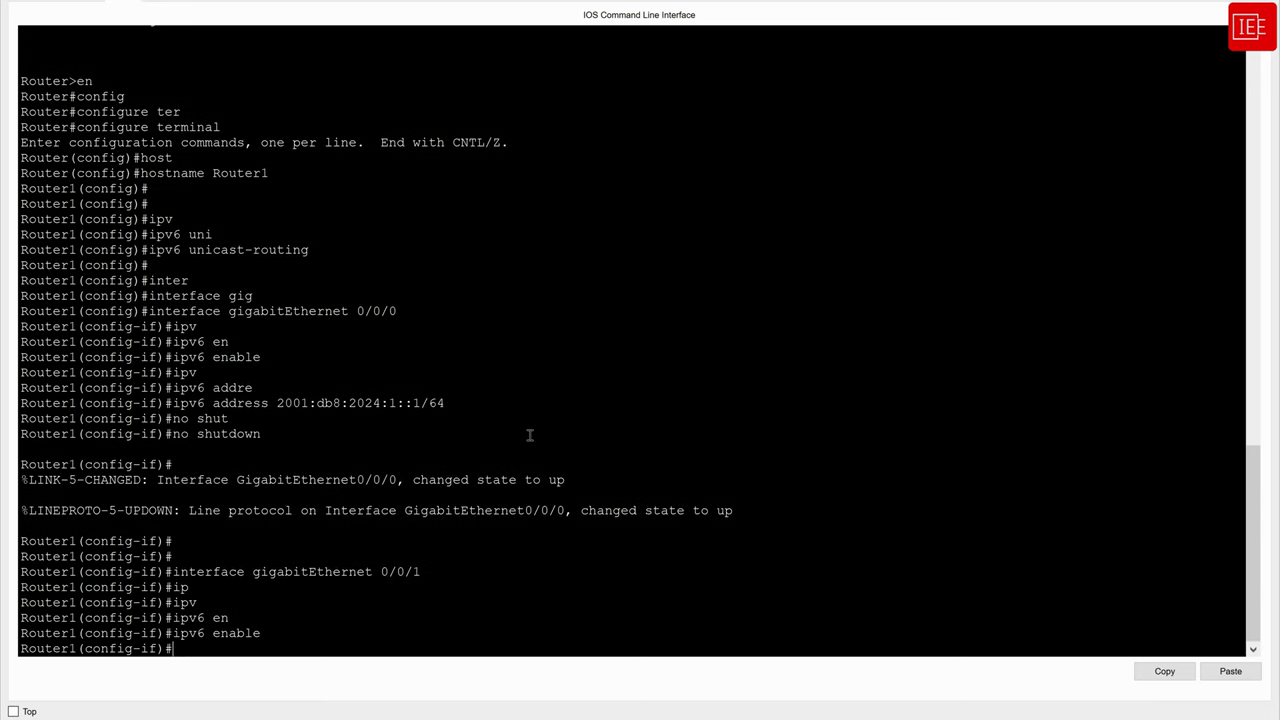
Assign the IPv6 address 2001:db8:2024:2::1/64 to Router1's gigabitEthernet 0/0/1 interface.
type("ipv")
key("Tab")
type("add")
key("Tab")
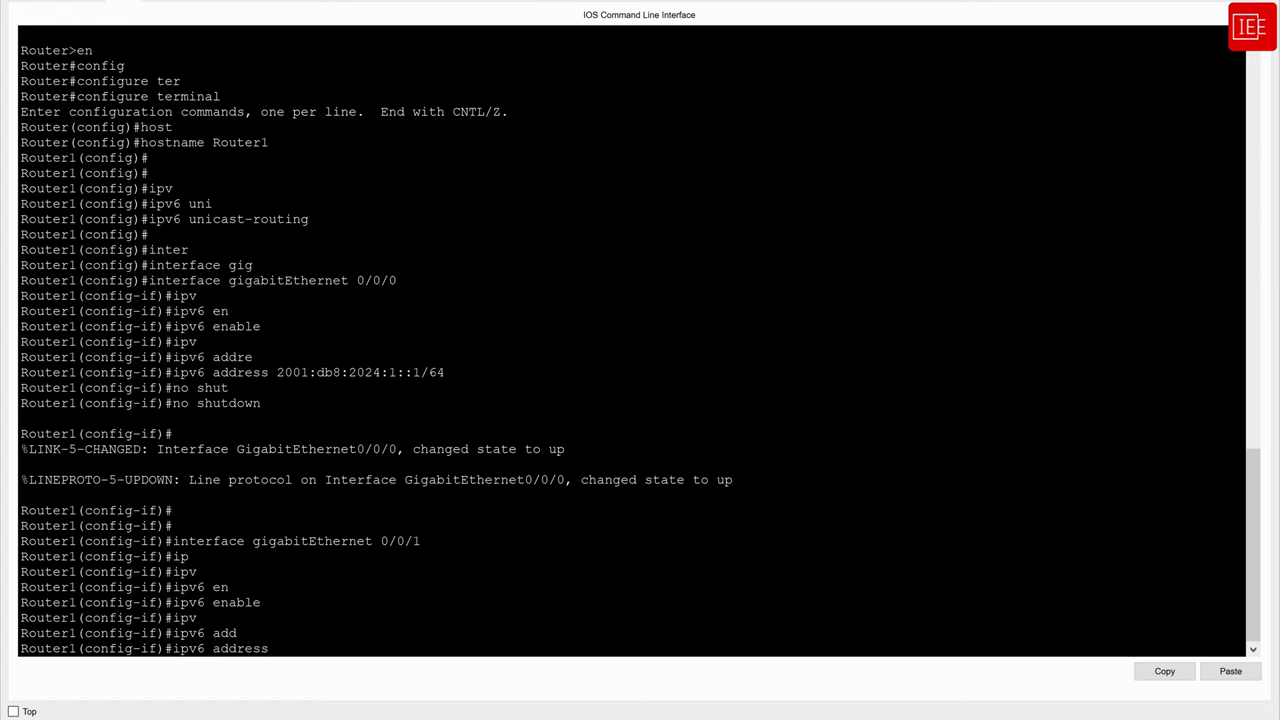
right_click(467, 466)
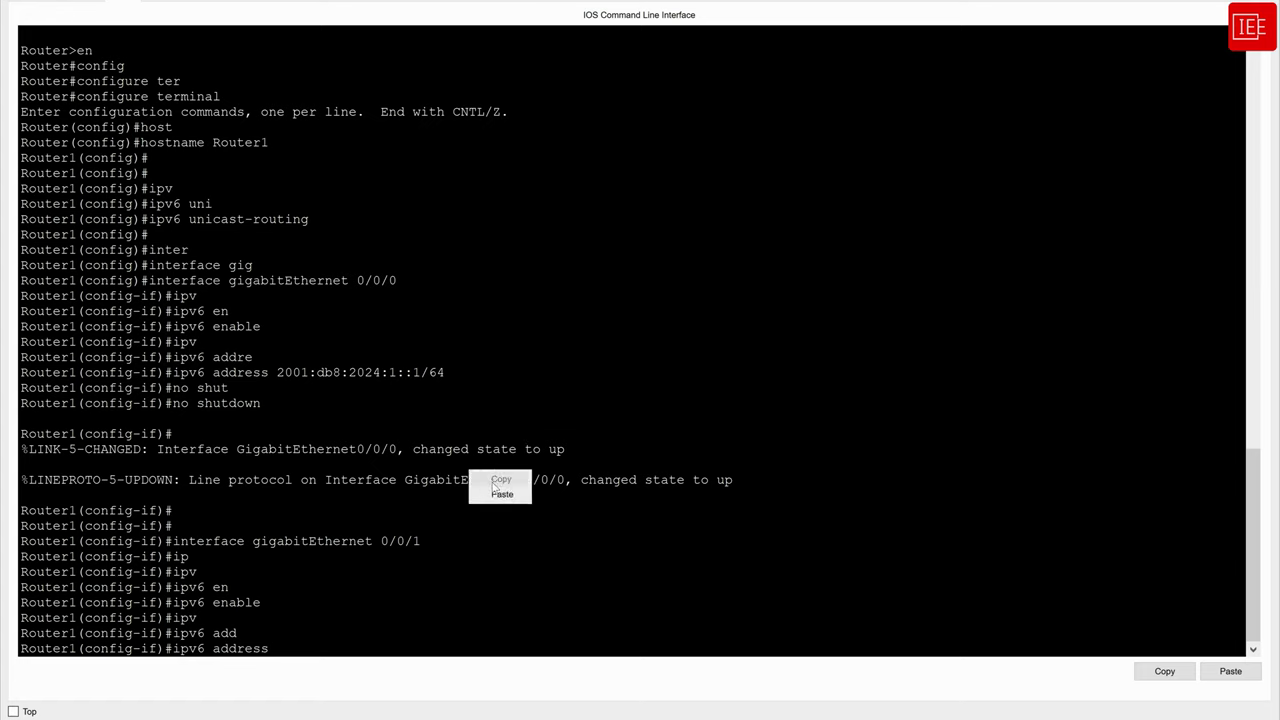
left_click(514, 492)
key("Return")
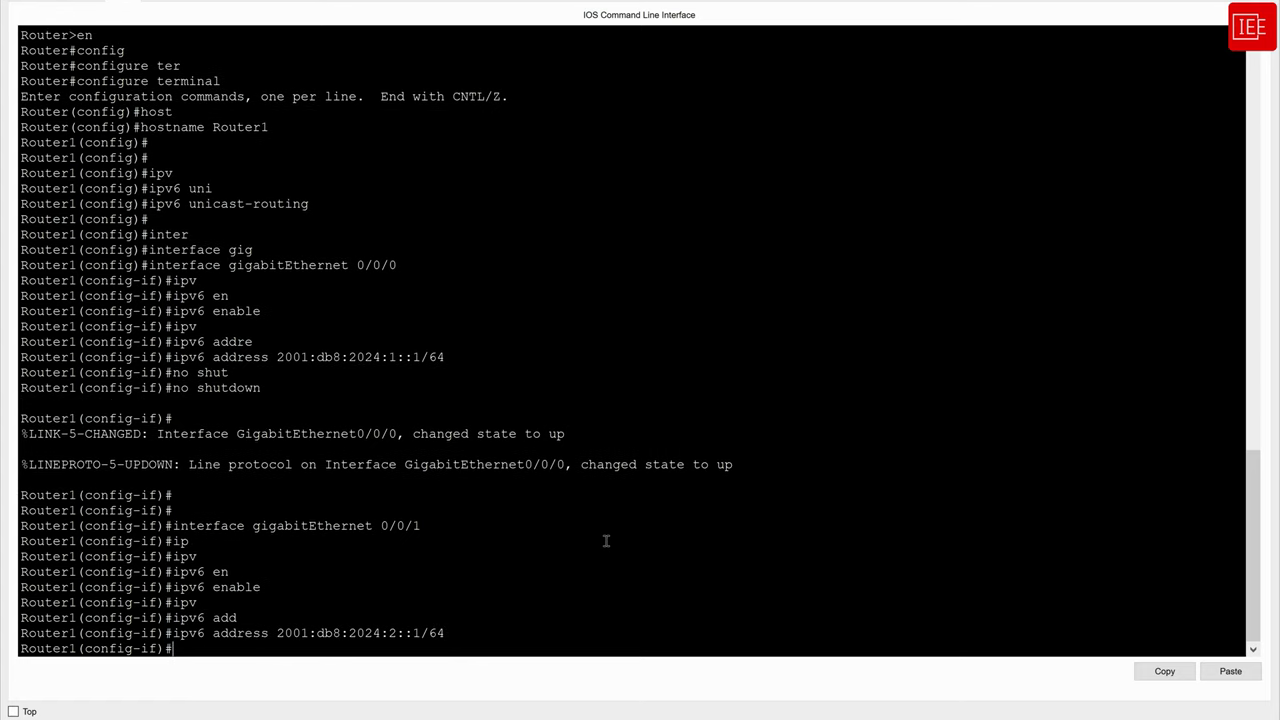
Bring up Router1's gigabitEthernet 0/0/1 interface with no shut.
type("no shut")
key("Return")
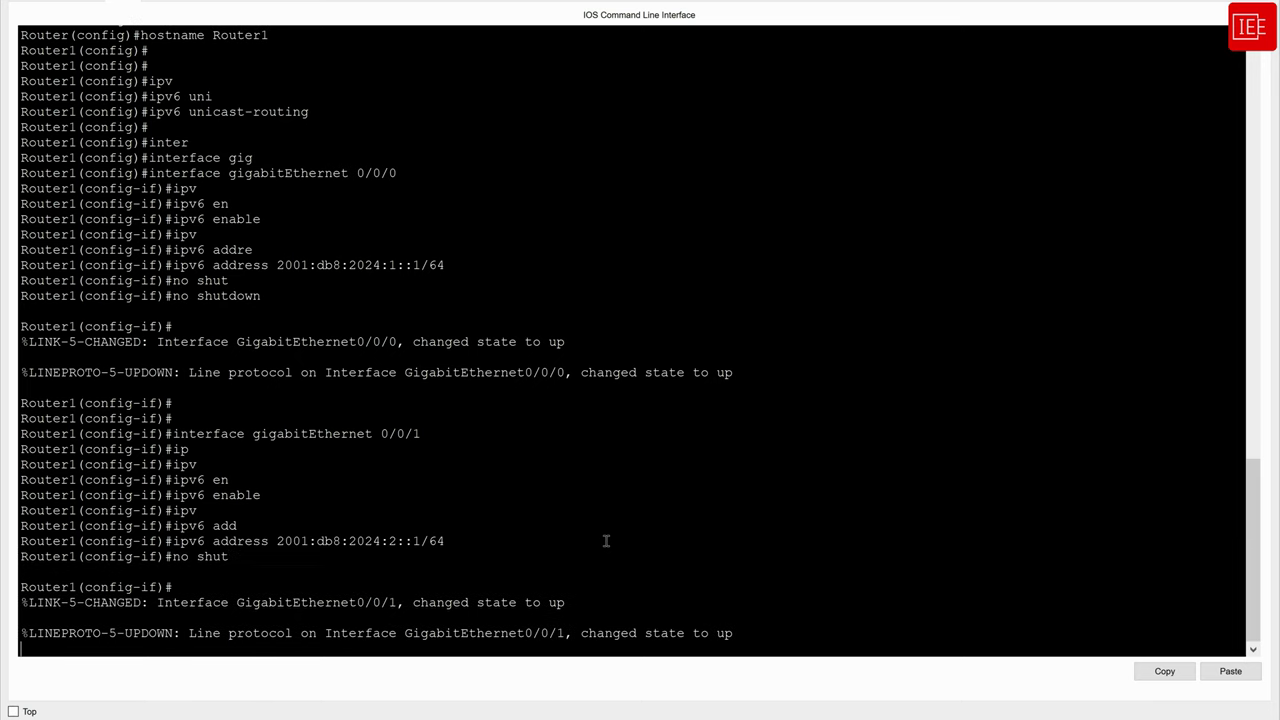
key("Return")
key("Return")
key("Return")
key("Return")
Leave interface configuration with end and return to Router1's privileged EXEC prompt.
type("end")
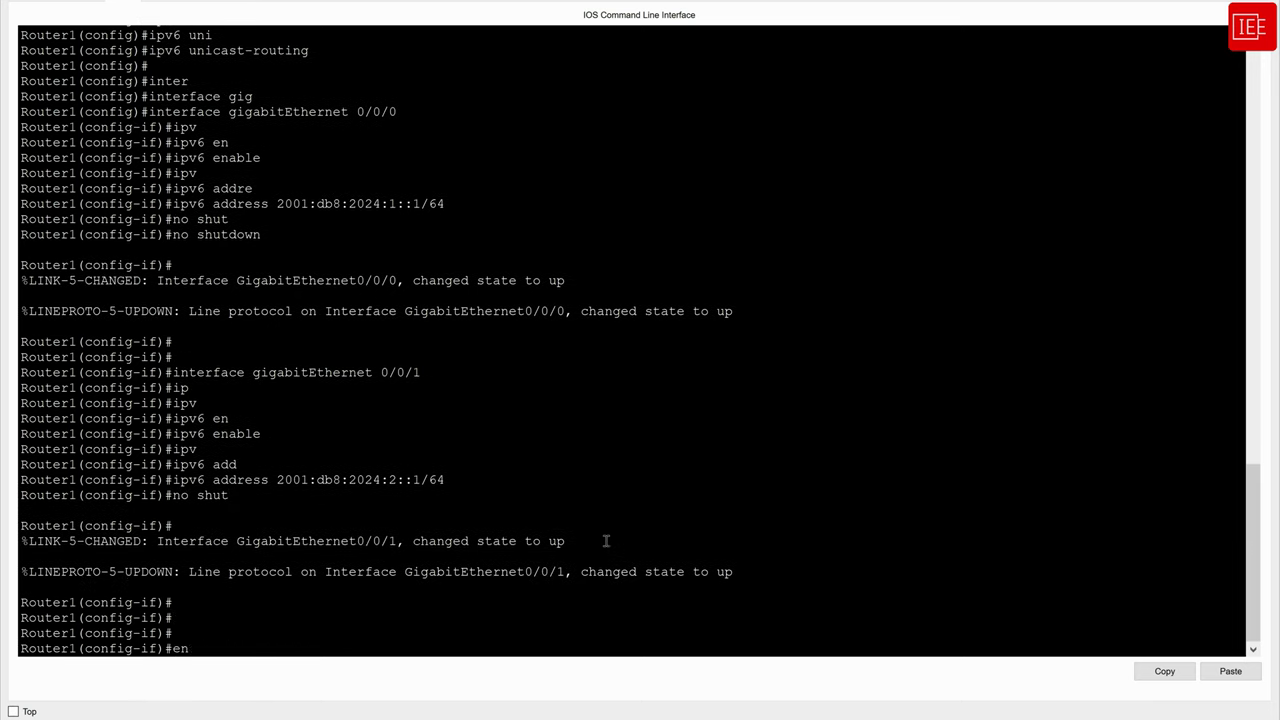
key("Return")
key("Return")
key("Return")
key("Return")
key("Return")
key("Return")
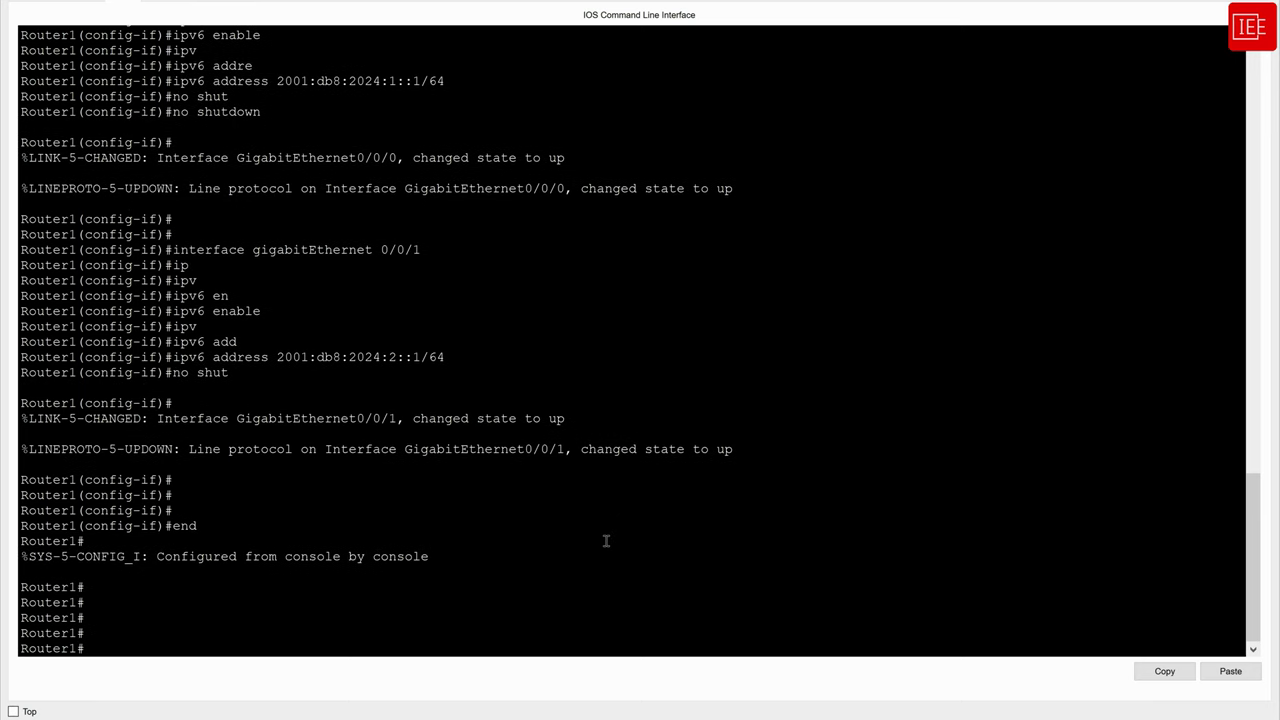
Run show ipv6 interface brief on Router1 and check the status and IPv6 address of GigabitEthernet0/0/0.
type("sh ipv")
key("Tab")
type("inter")
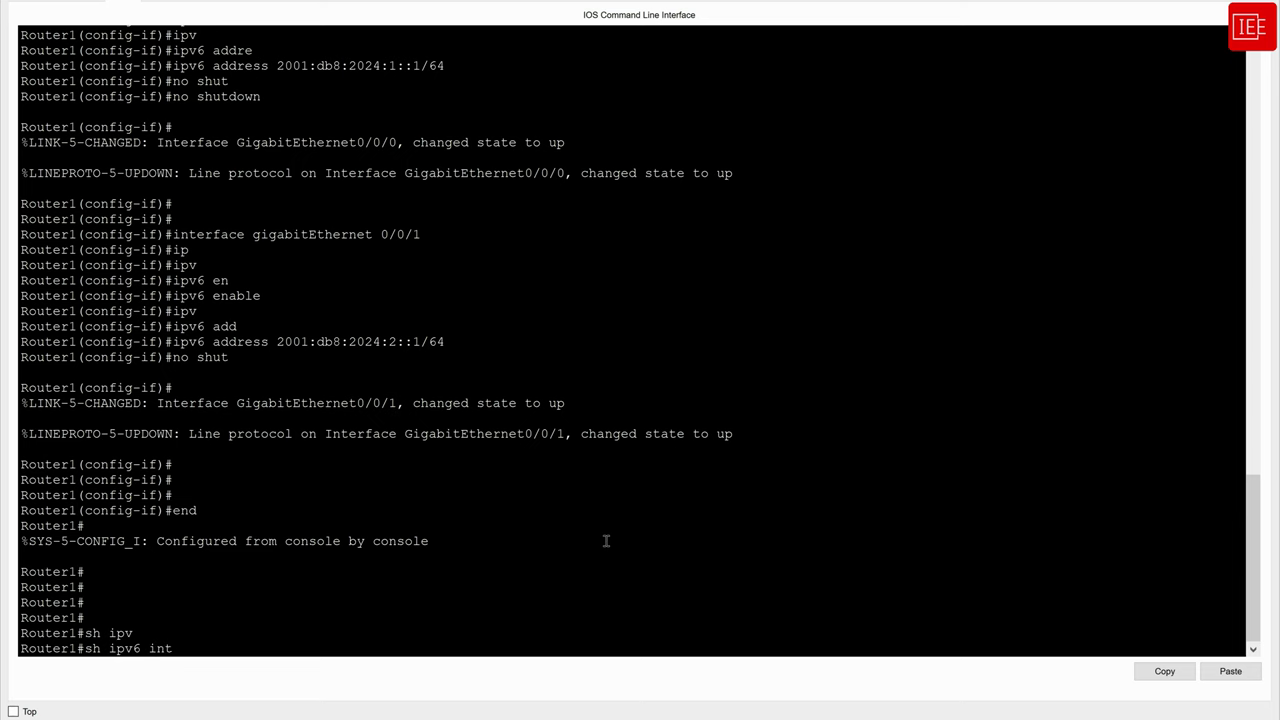
key("Tab")
type("br")
key("Tab")
key("Return")
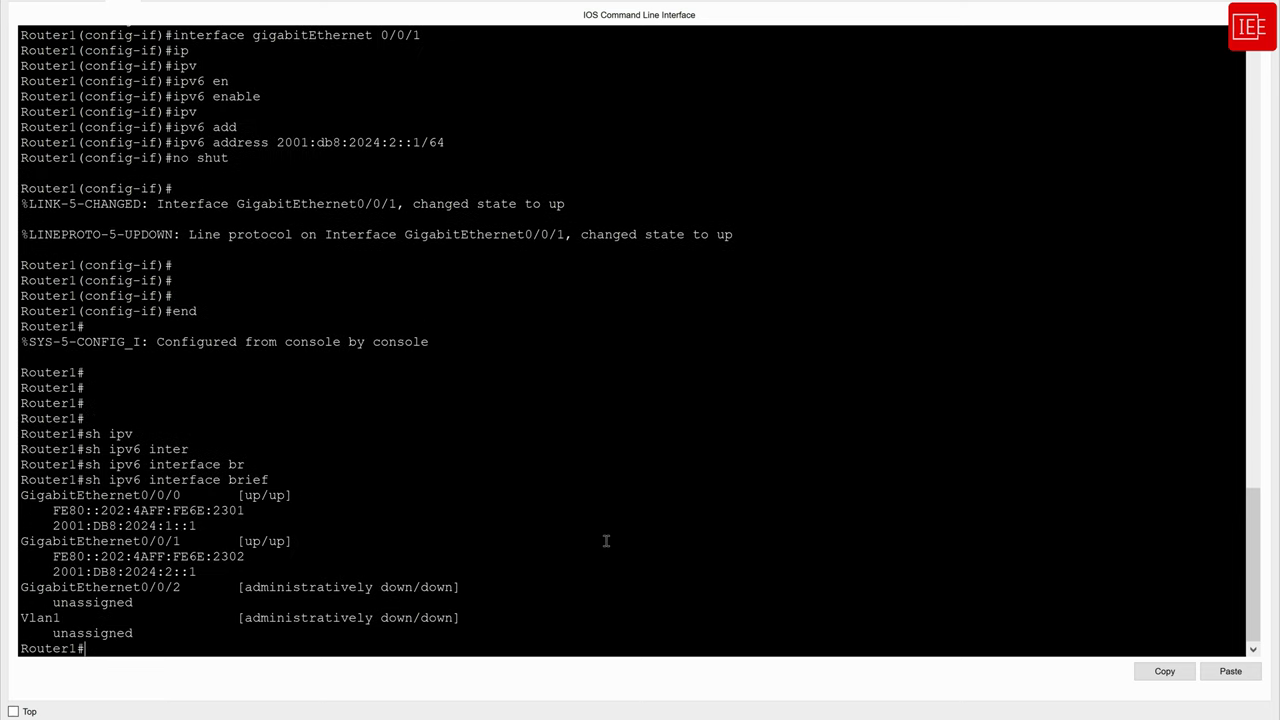
left_click_drag(244, 496, 286, 496)
left_click_drag(200, 526, 50, 526)
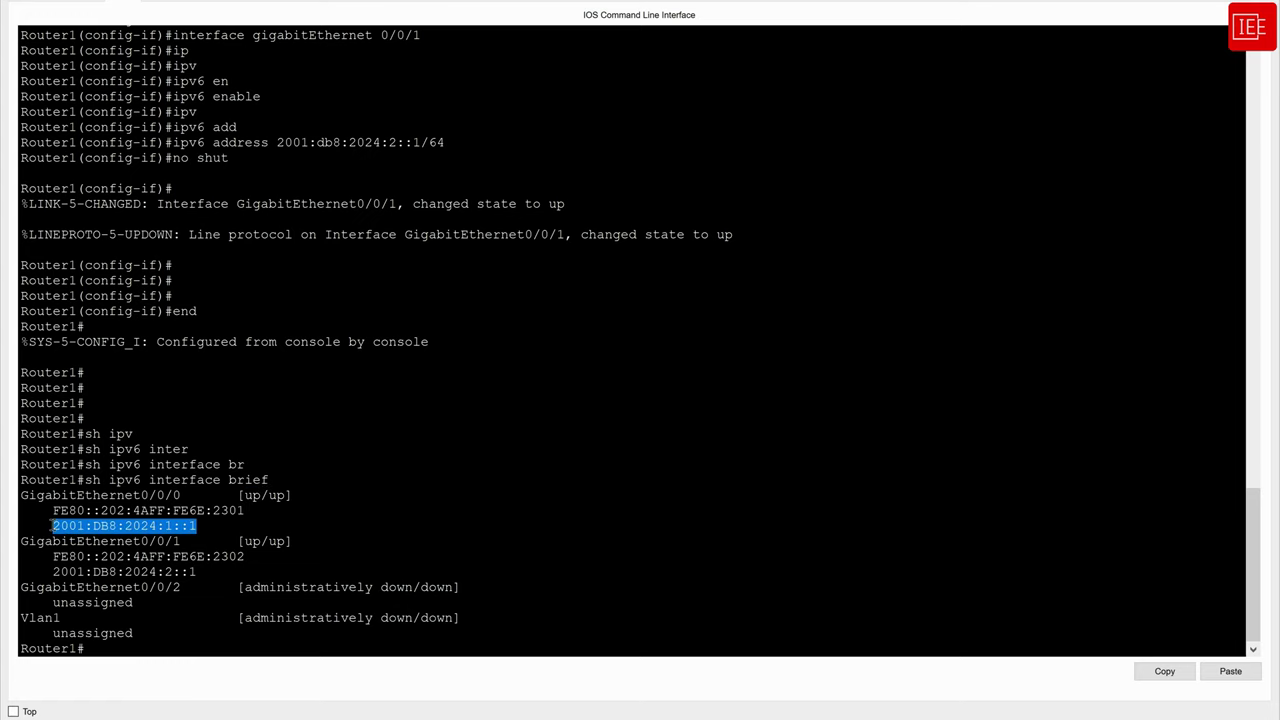
left_click(211, 528)
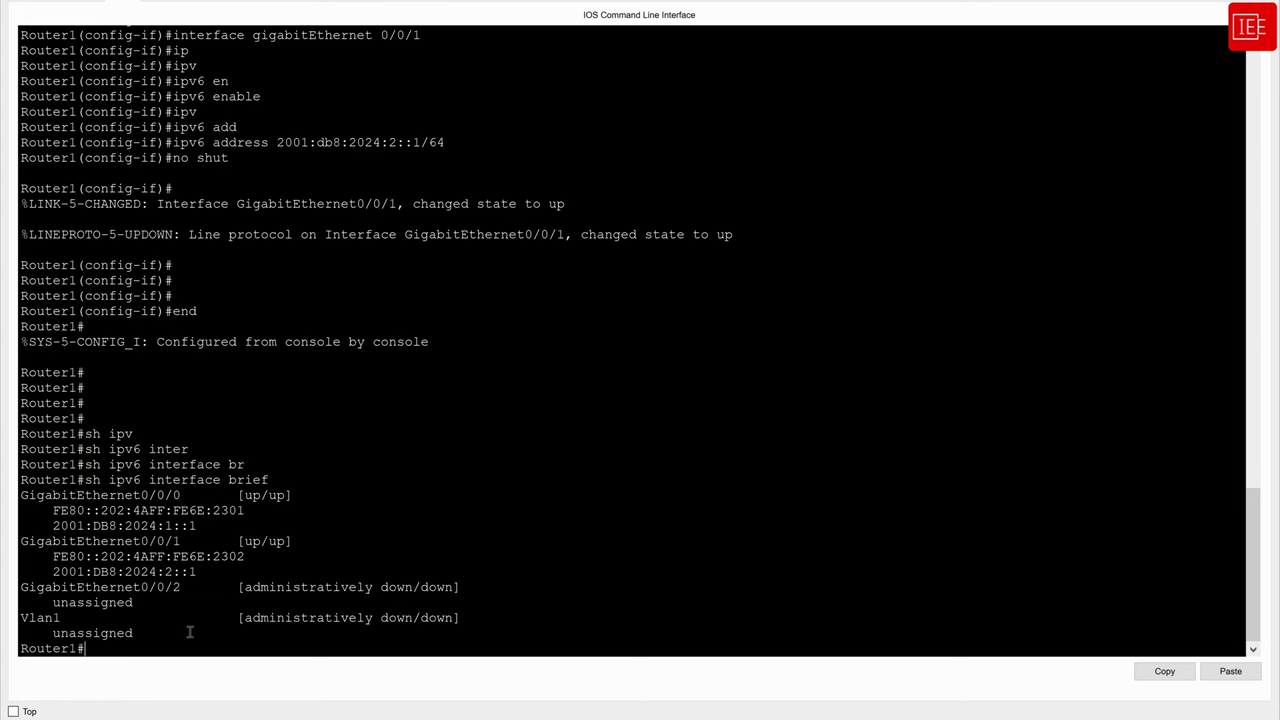
Display Router1's running configuration and page through it to the interface sections.
type("sh run")
key("Tab")
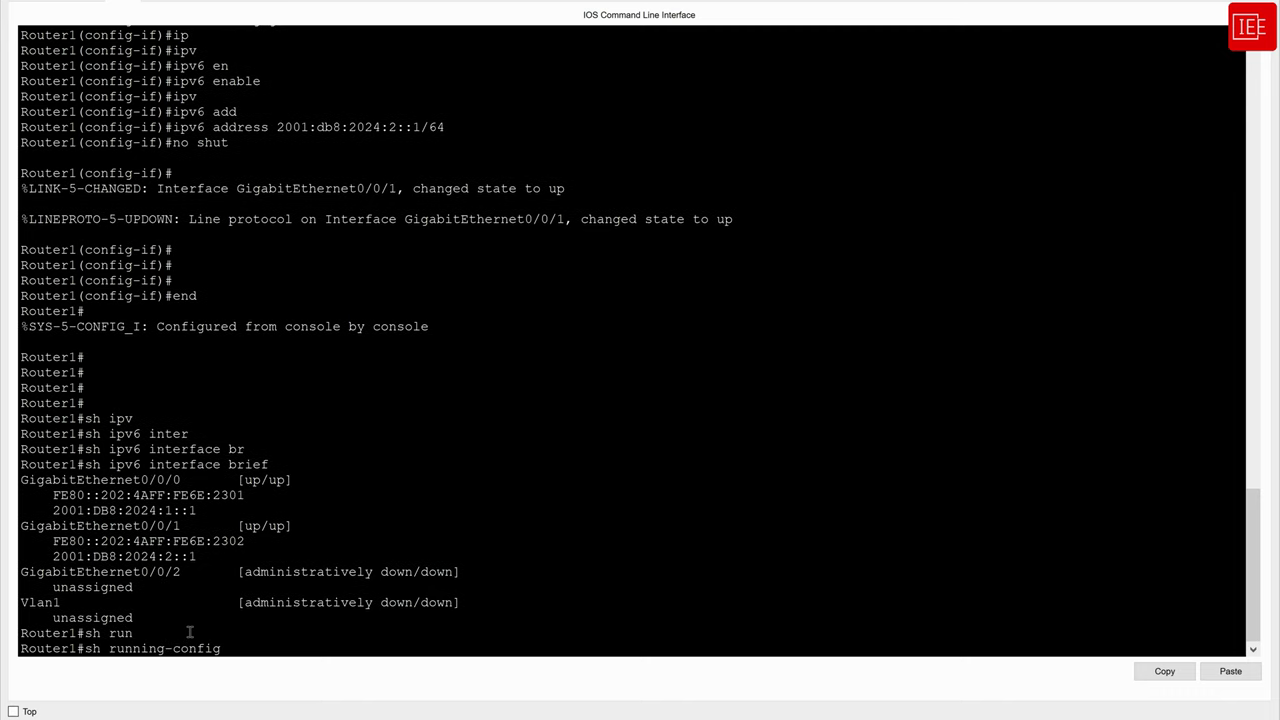
key("Return")
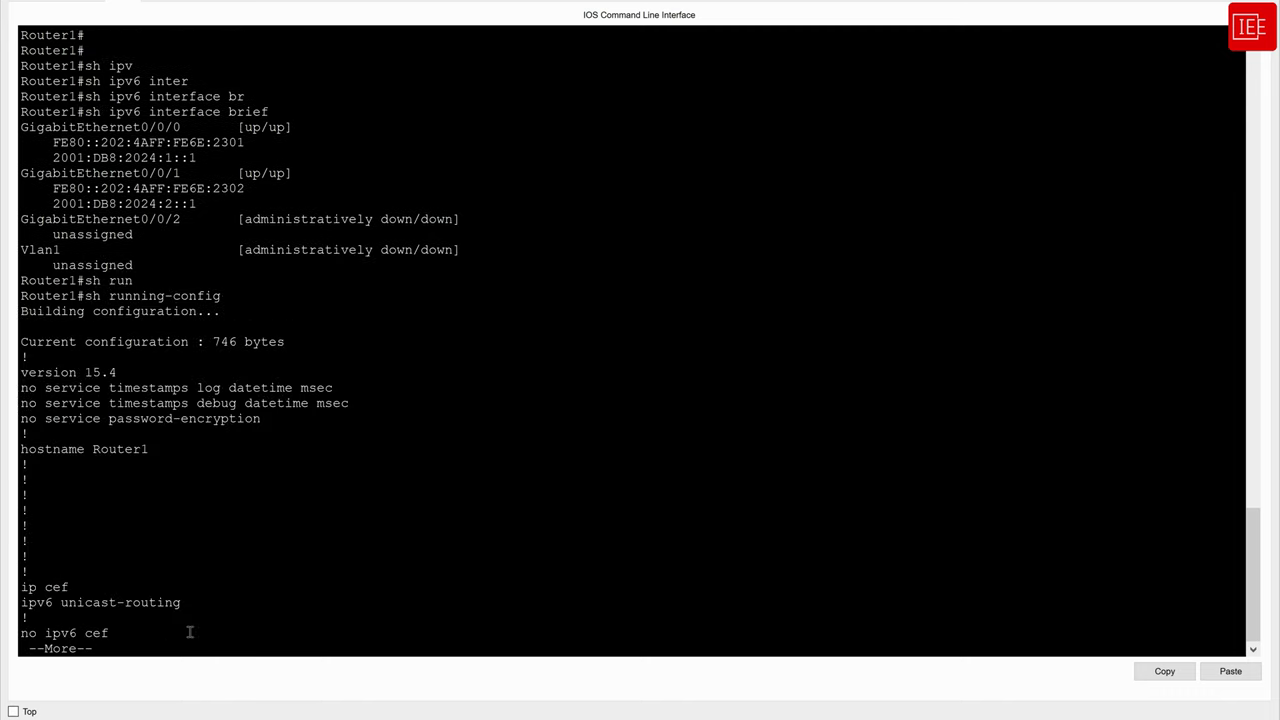
key("space")
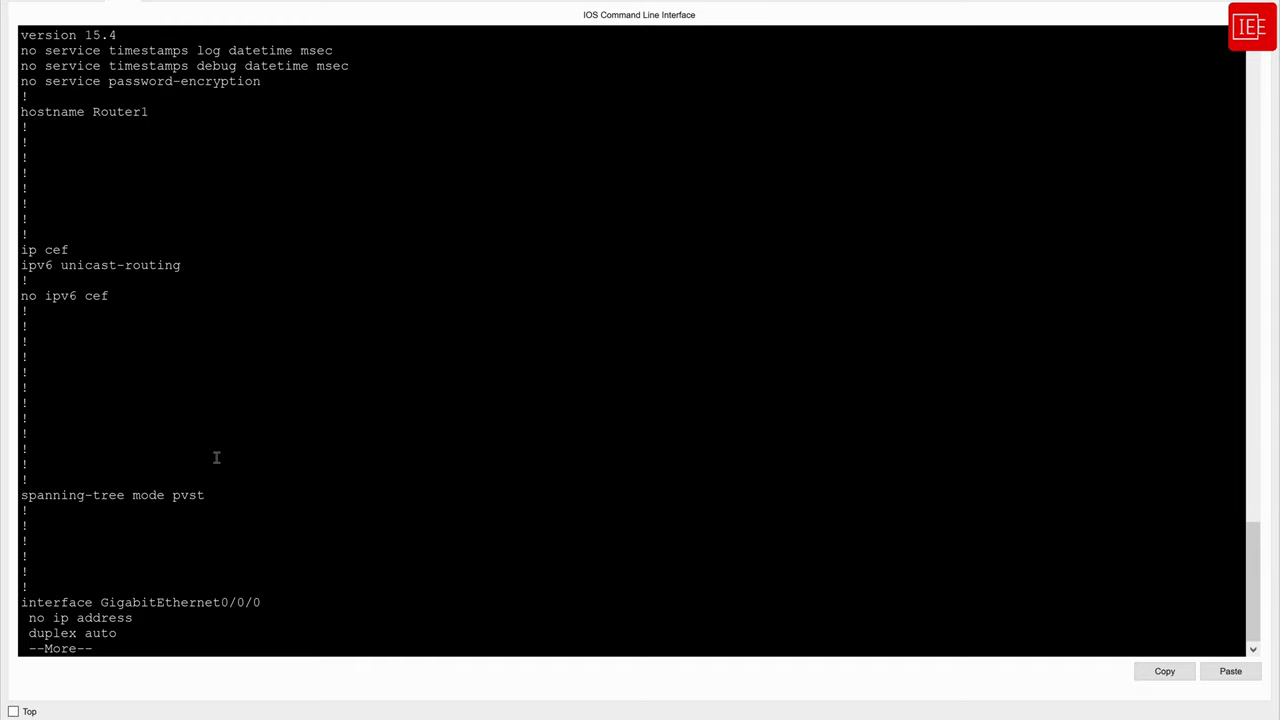
key("space")
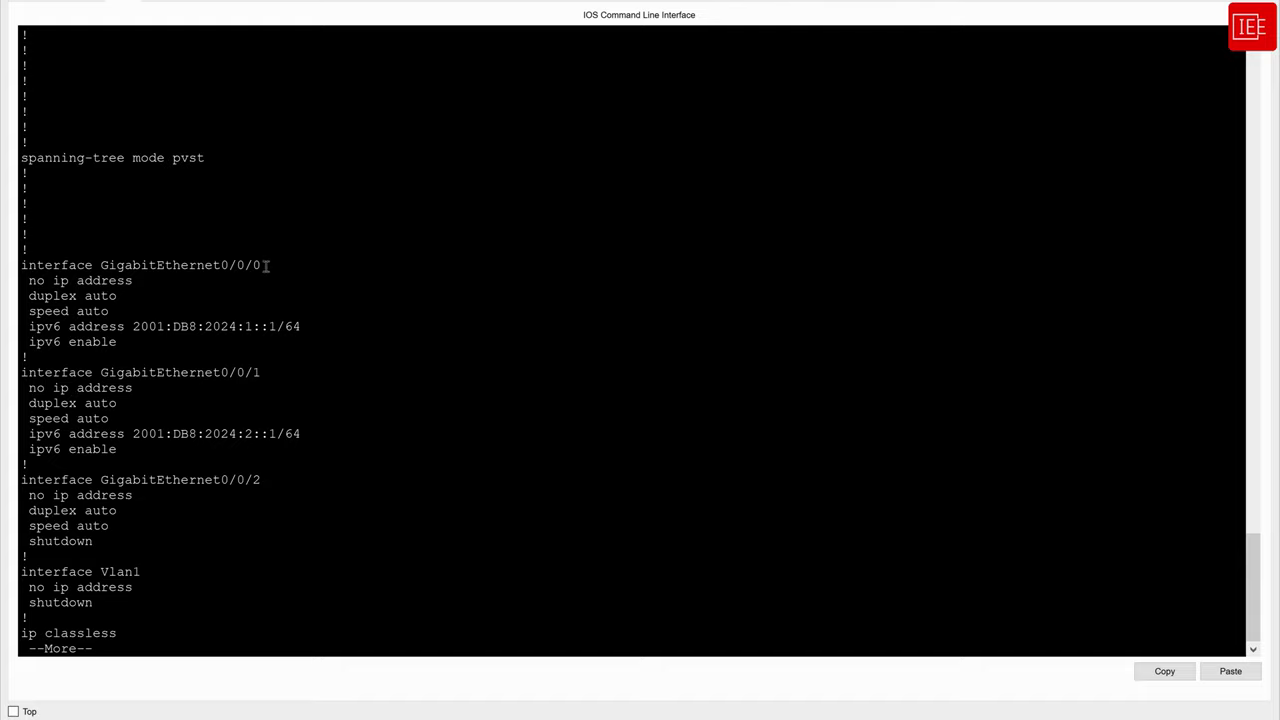
Examine the GigabitEthernet0/0/0 and GigabitEthernet0/0/1 IPv6 settings in the running configuration, and quit the listing.
left_click_drag(305, 327, 356, 328)
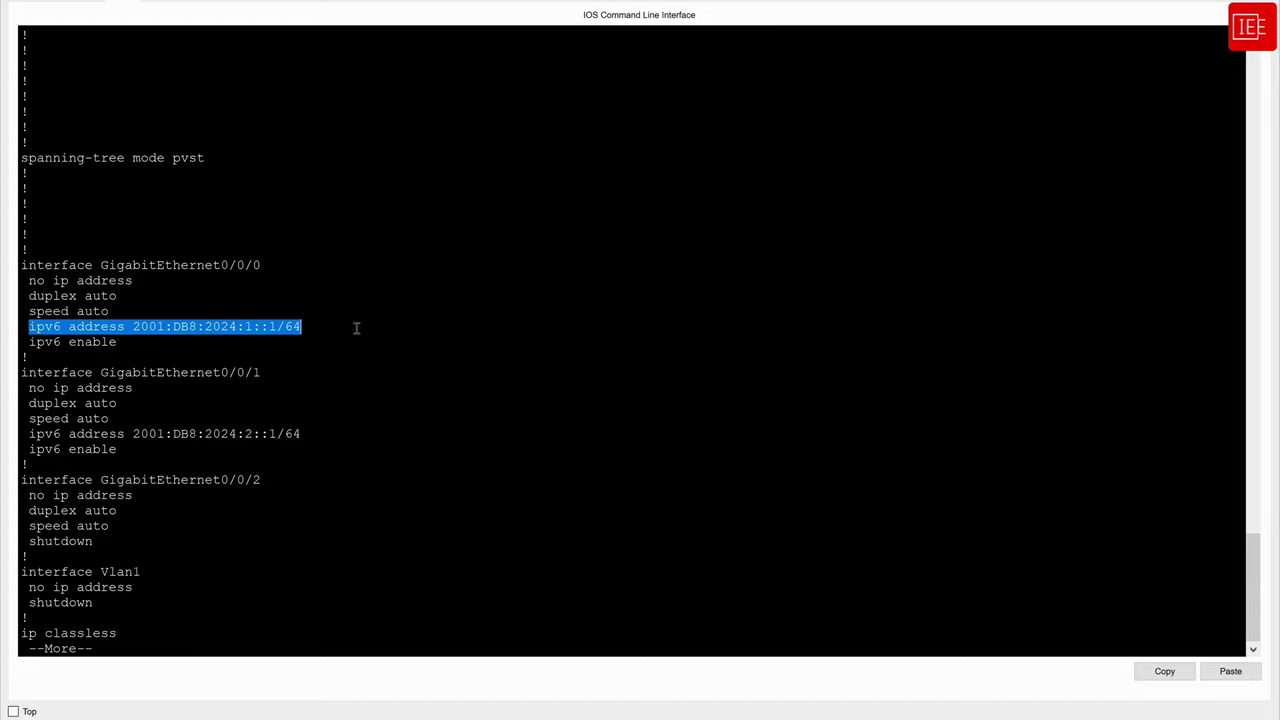
left_click(356, 328)
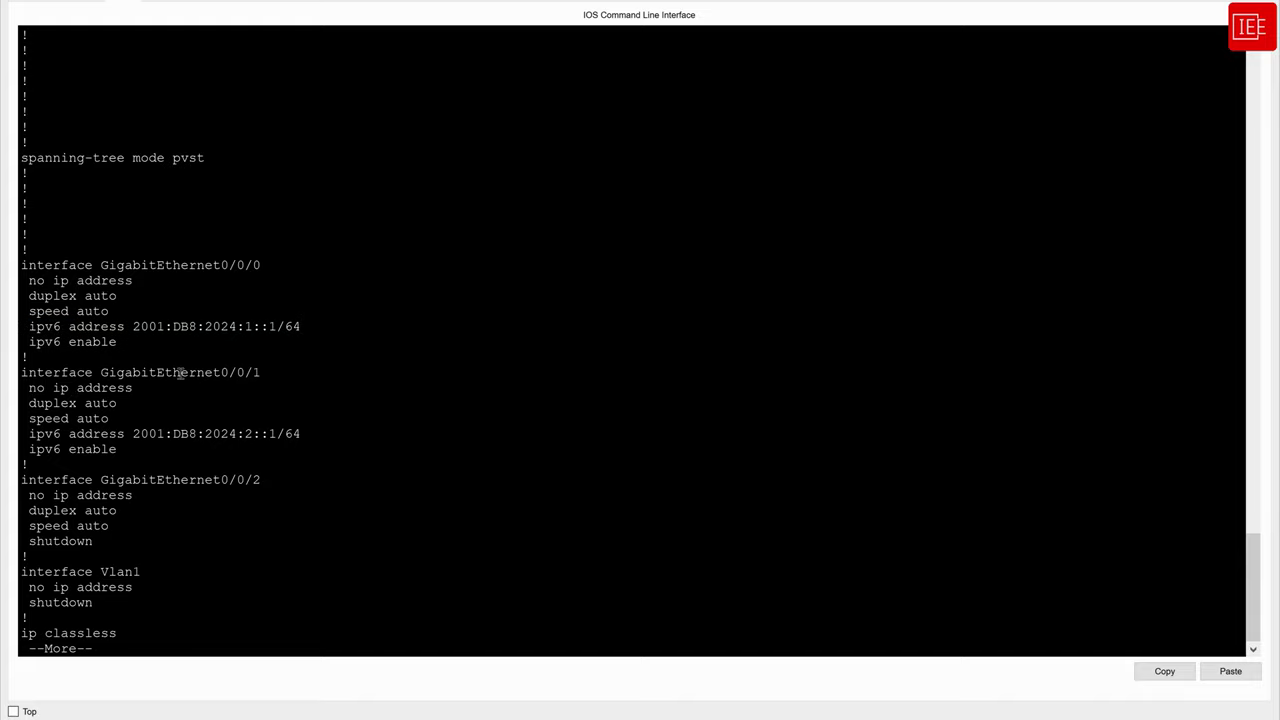
left_click_drag(47, 461, 20, 262)
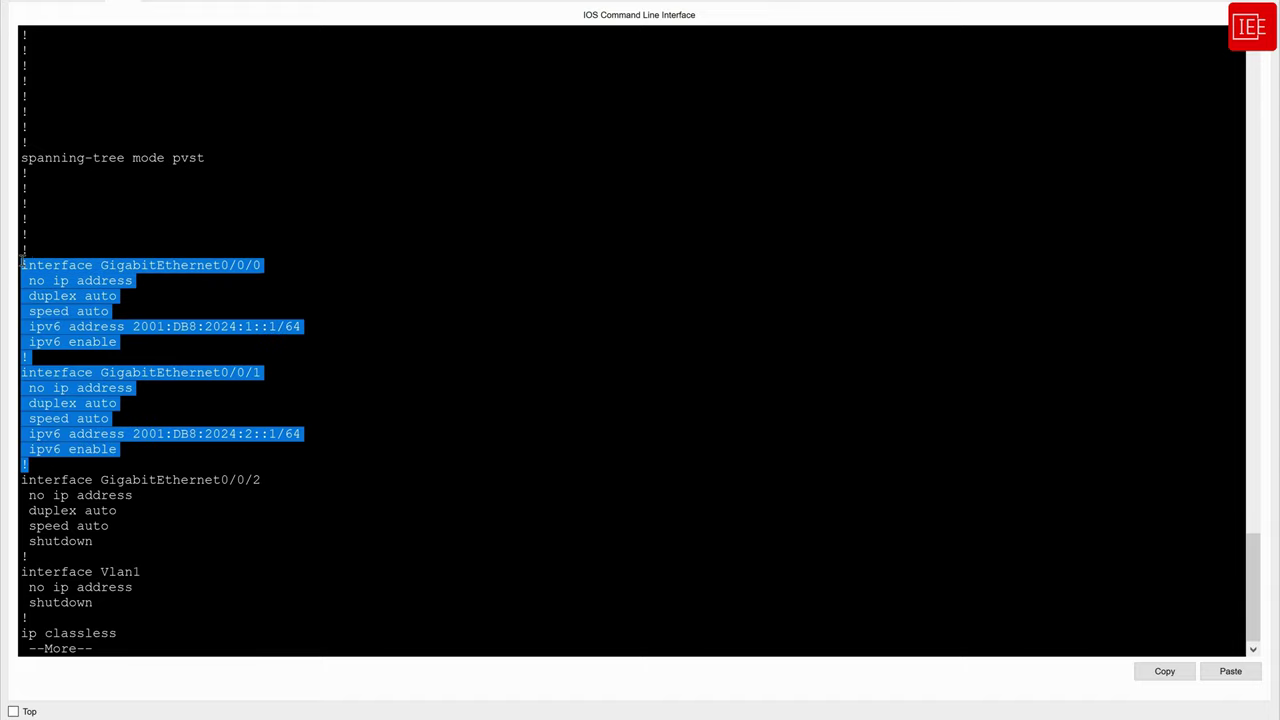
left_click(33, 273)
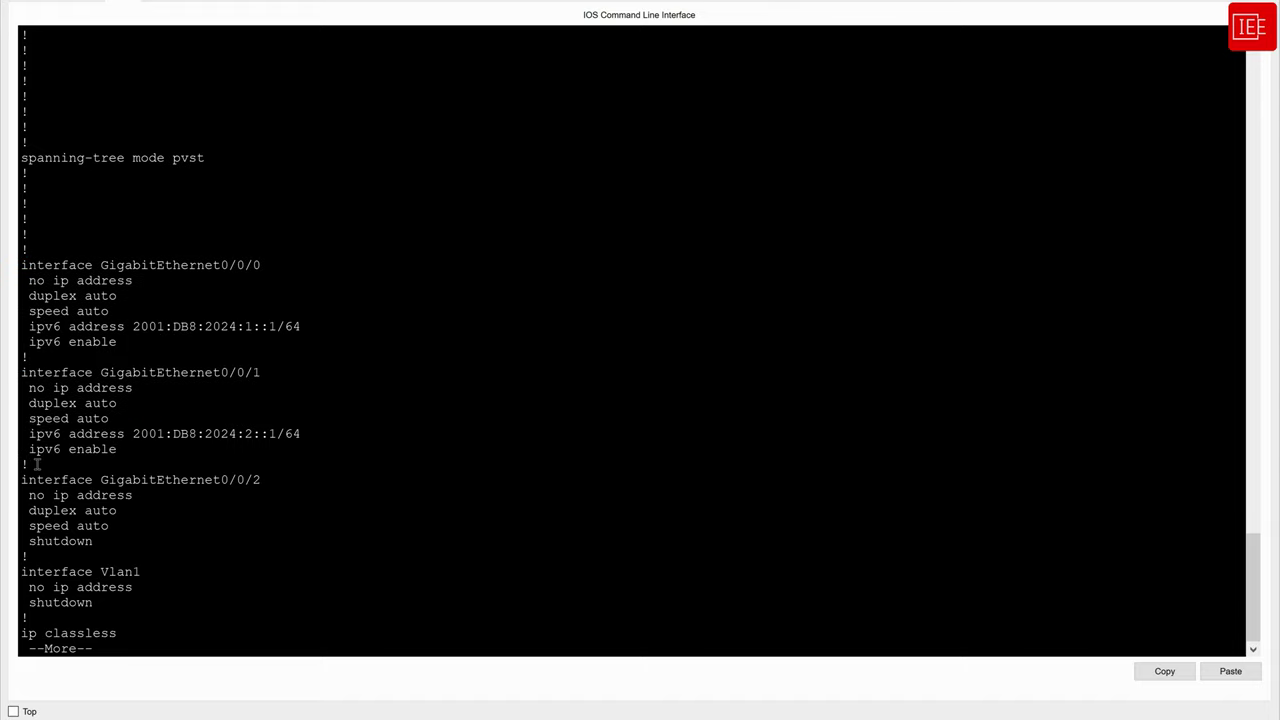
left_click_drag(38, 465, 17, 263)
left_click(68, 369)
left_click(180, 497)
key("q")
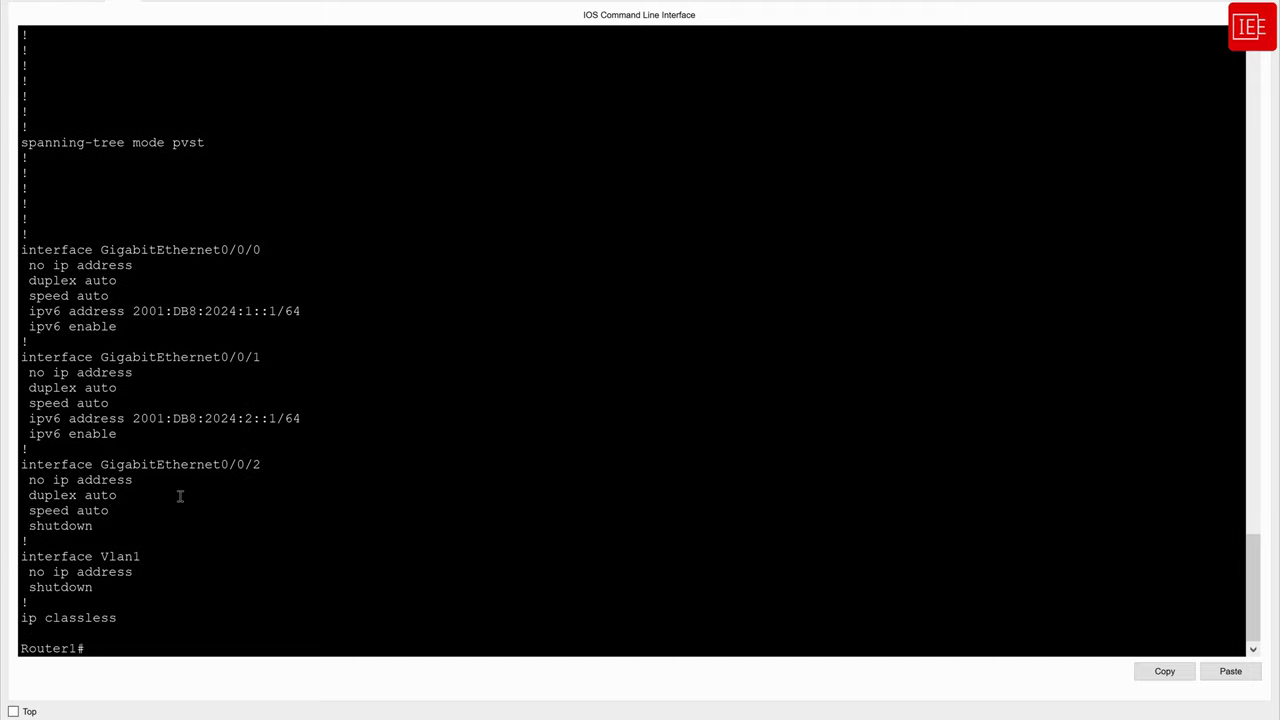
key("Return")
key("Return")
key("Return")
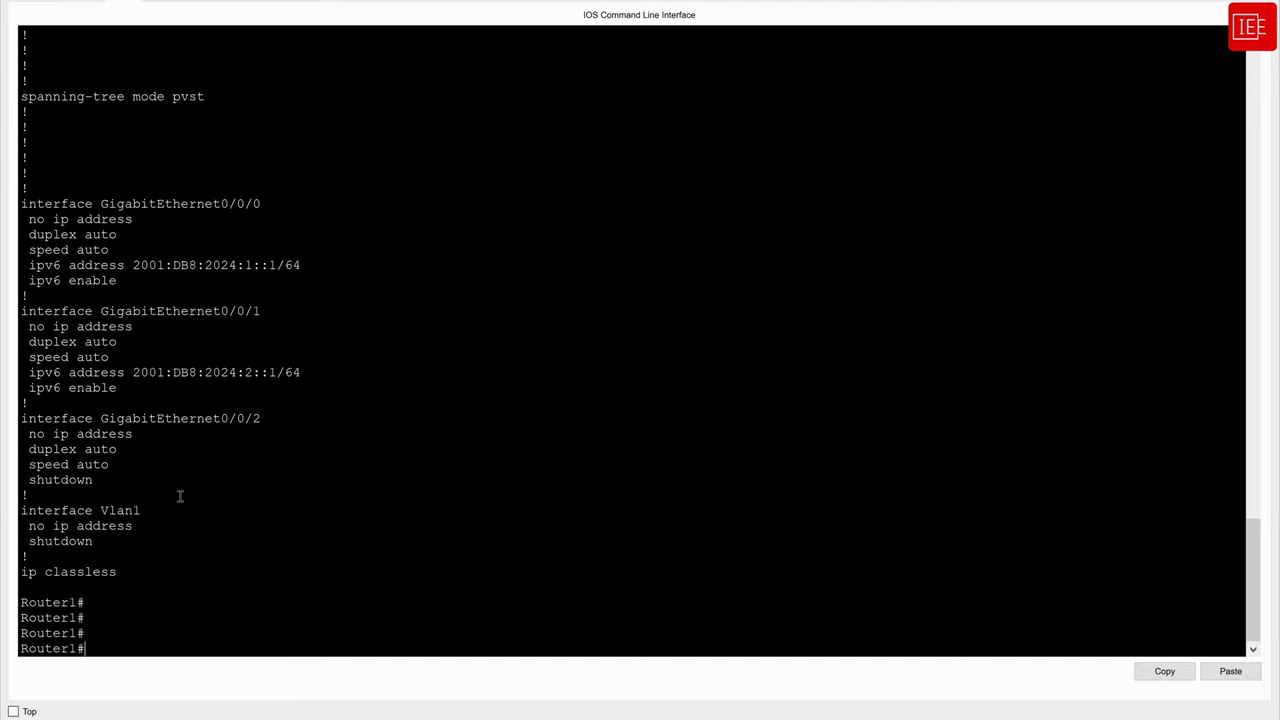
Save Router1's configuration with copy running-config startup-config, accepting the default destination filename.
type("cop")
key("Tab")
type("run")
key("Tab")
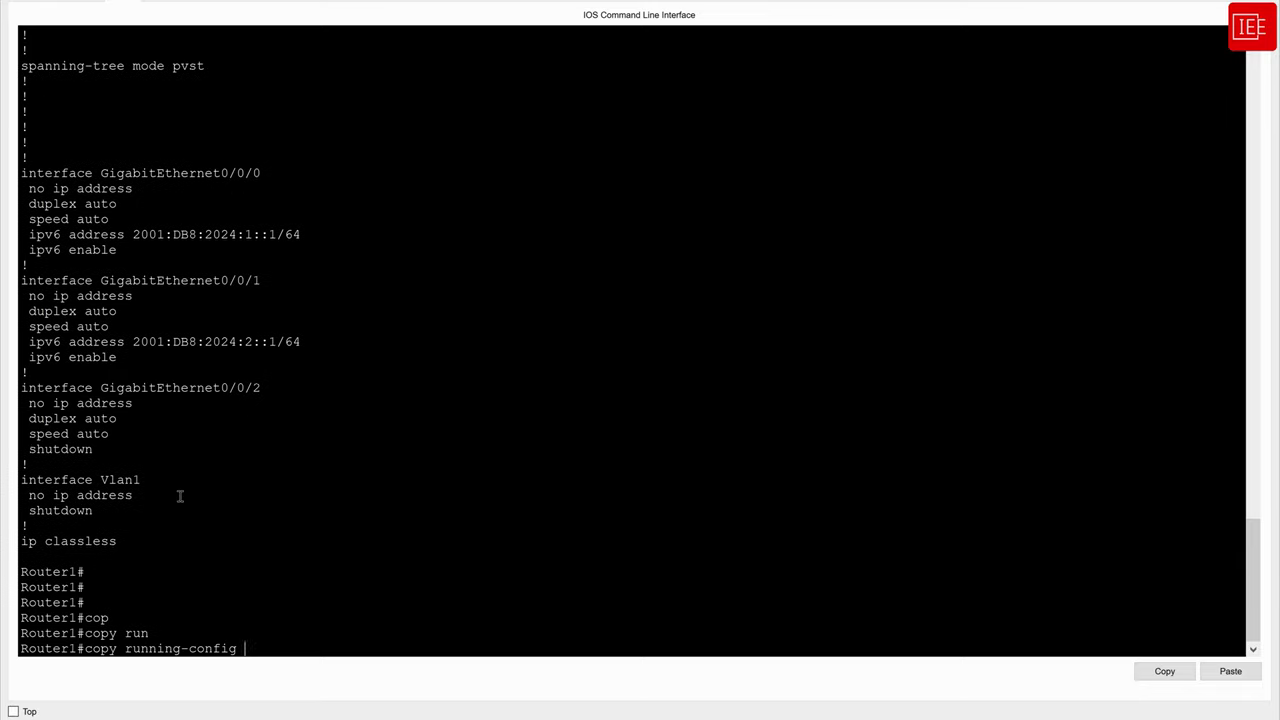
type("st")
key("Tab")
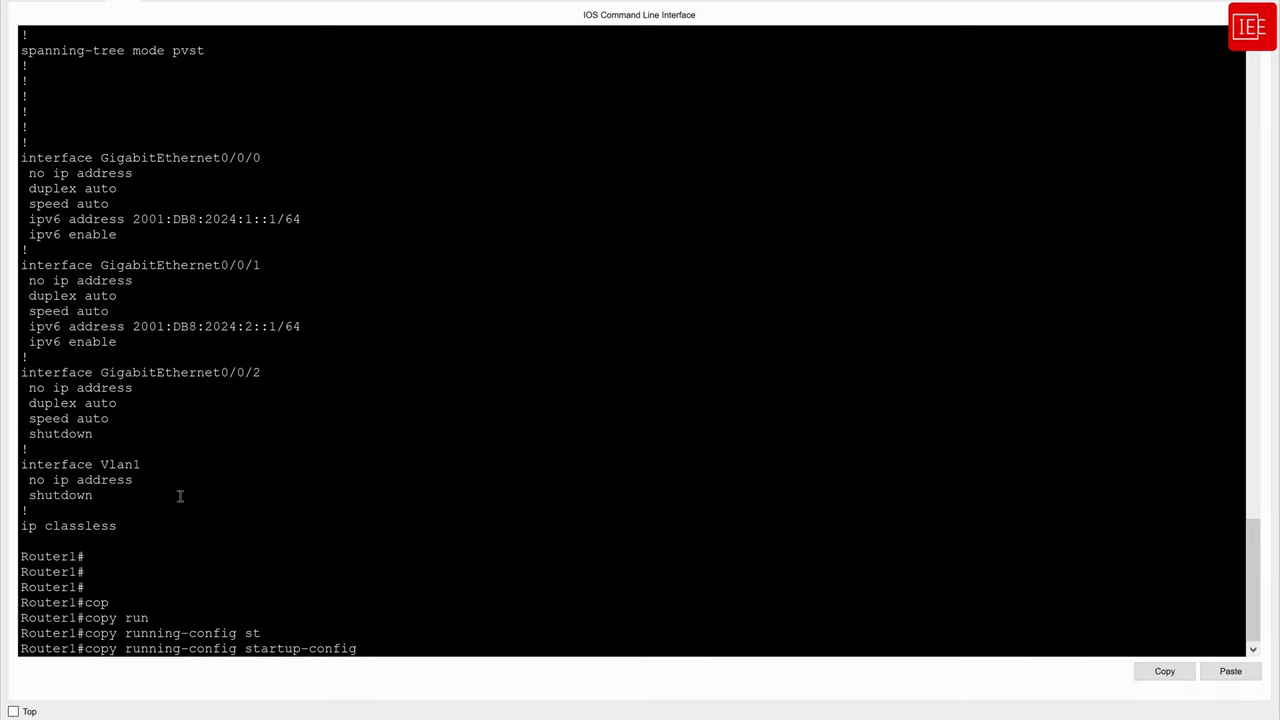
key("Return")
key("Return")
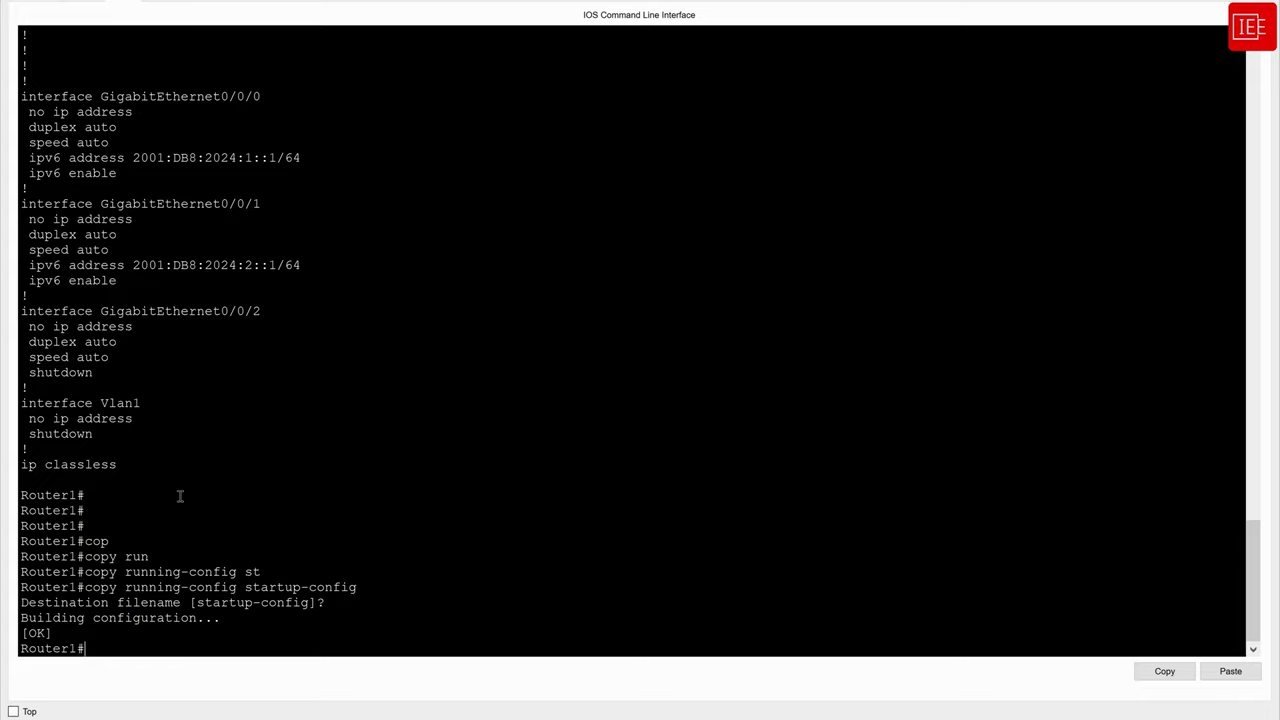
Save Router1's configuration again with the write memory command.
key("Return")
type("wri")
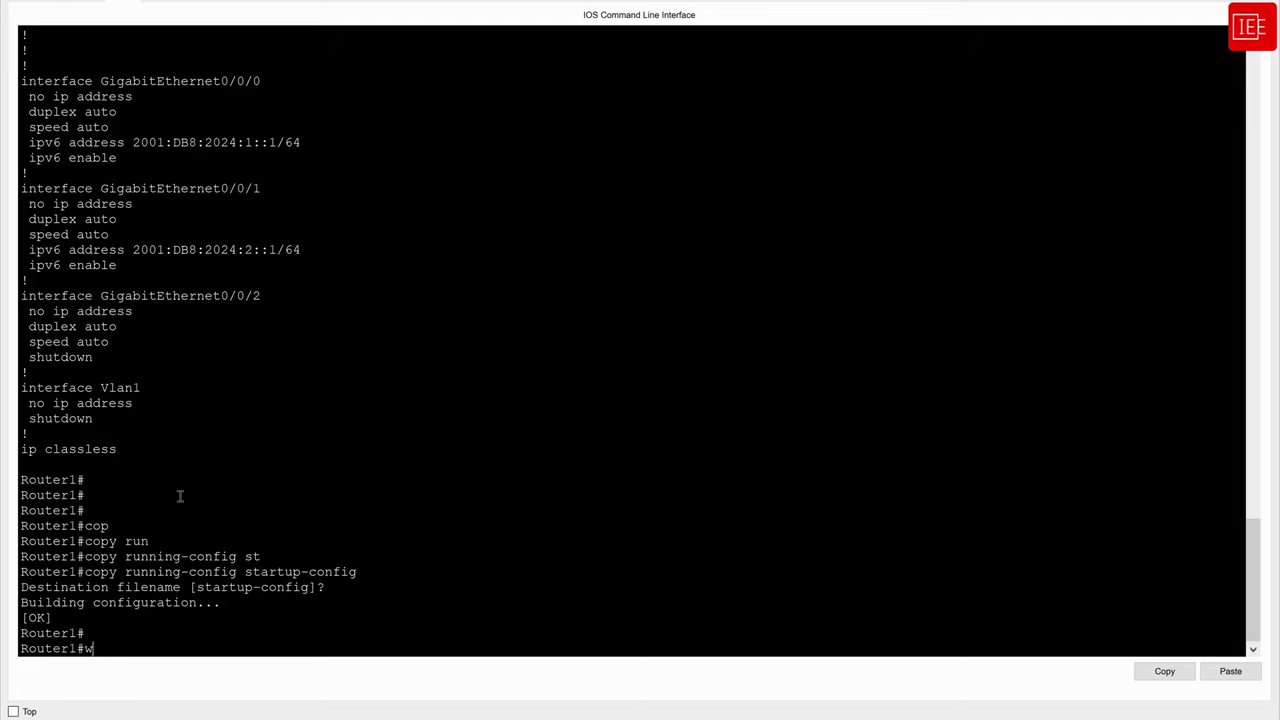
key("Tab")
type("mem")
key("Tab")
key("Return")
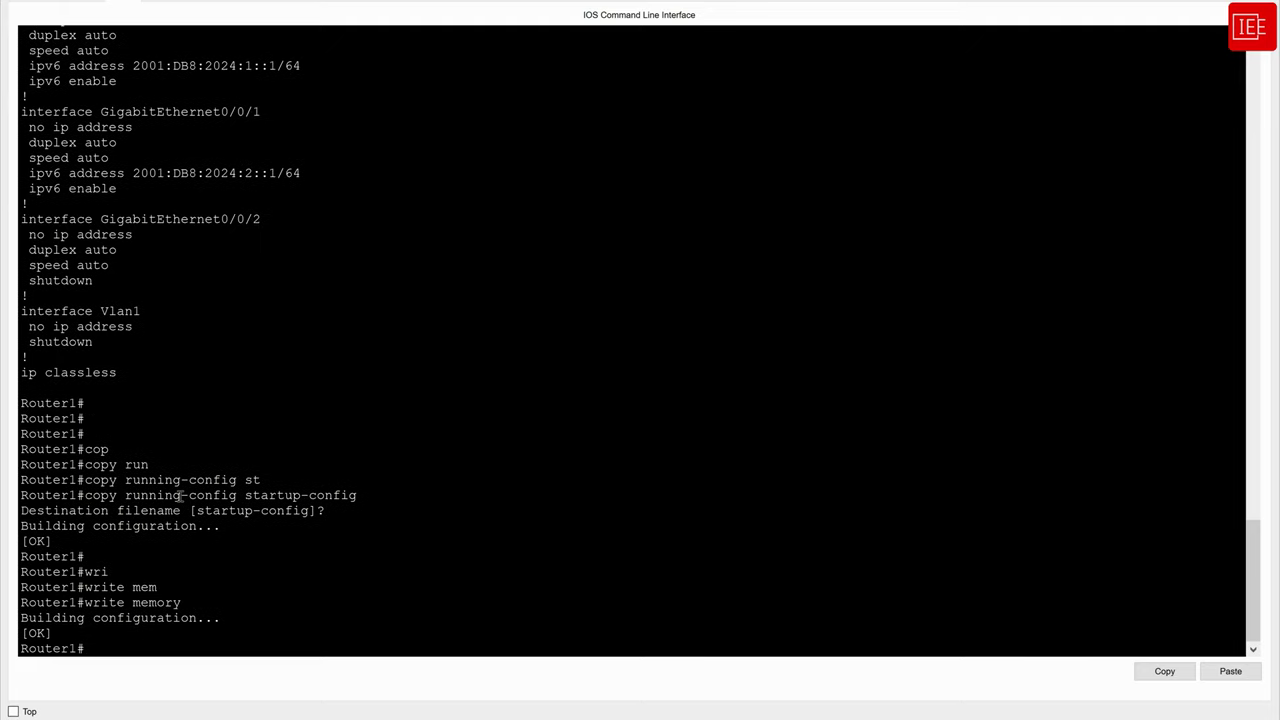